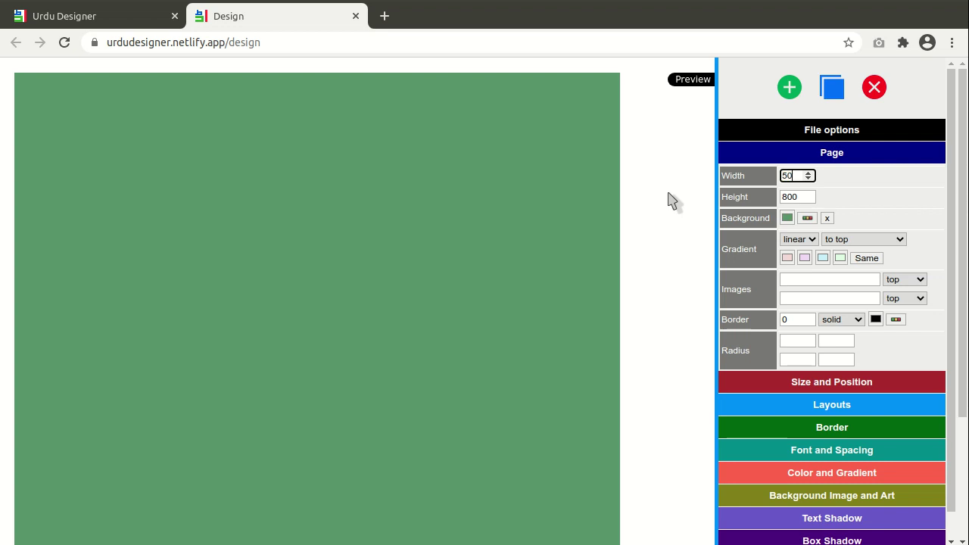
Step: Set the page width and height to 500 each
{"action": "key", "text": "Tab"}
{"action": "key", "text": "Tab"}
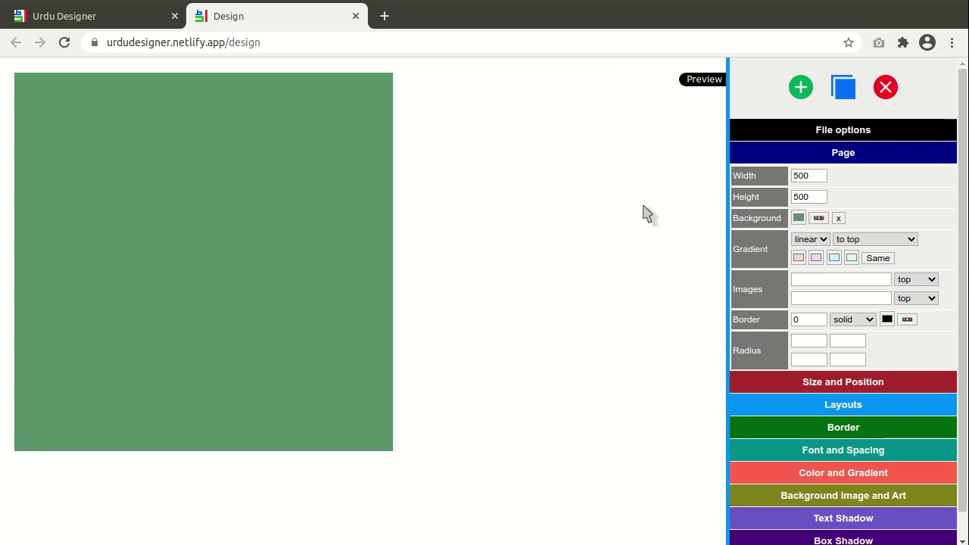
{"action": "left_click", "coordinate": [882, 152]}
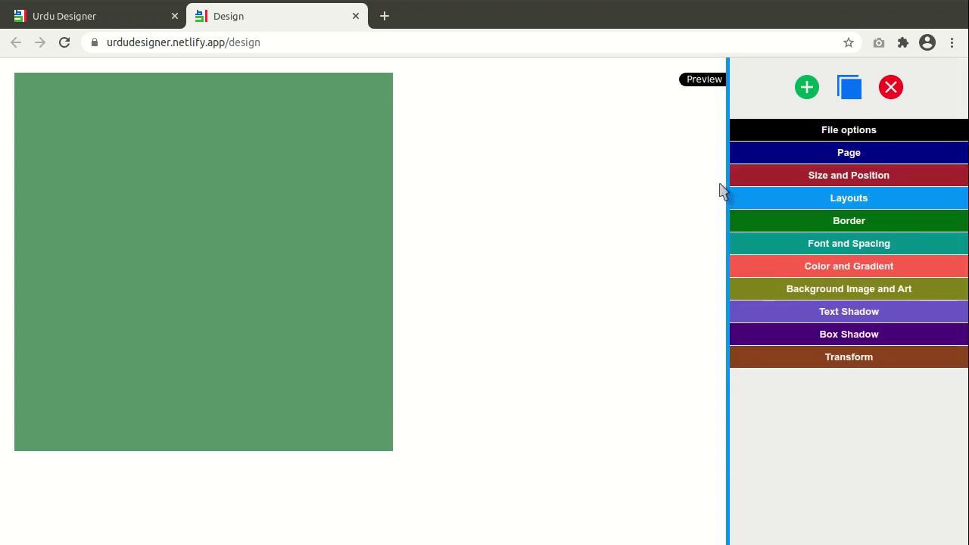
Step: Add a new box to the page and set its width and height to 100 each
{"action": "left_click", "coordinate": [822, 180]}
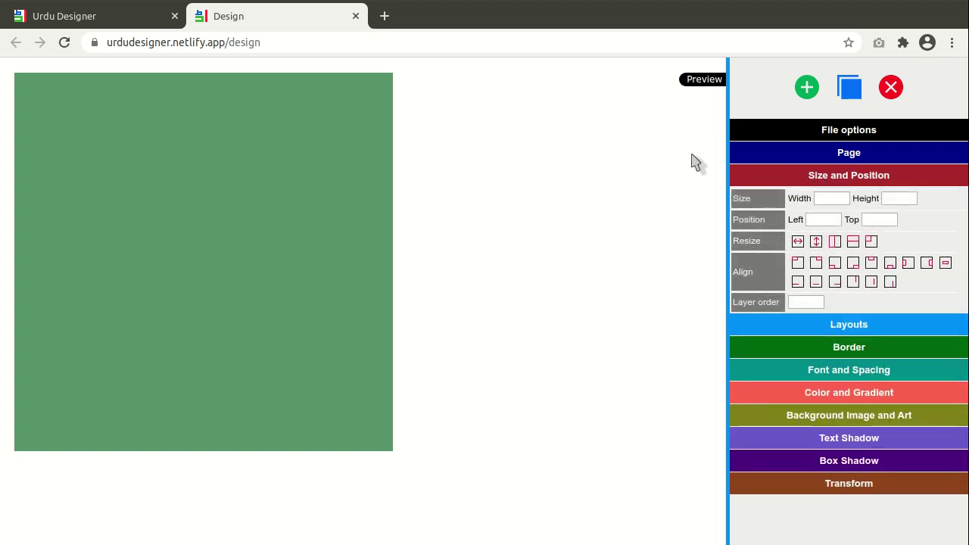
{"action": "left_click", "coordinate": [806, 88]}
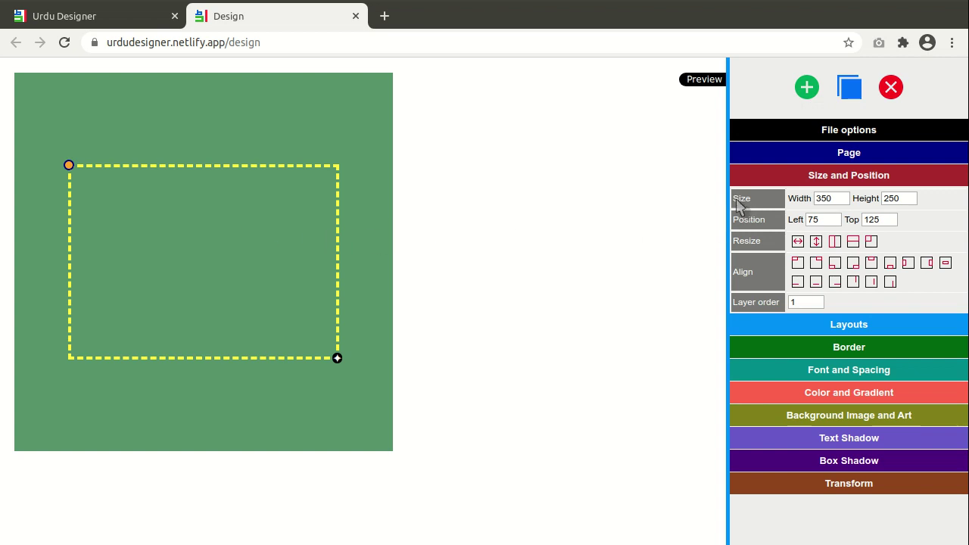
{"action": "double_click", "coordinate": [825, 198]}
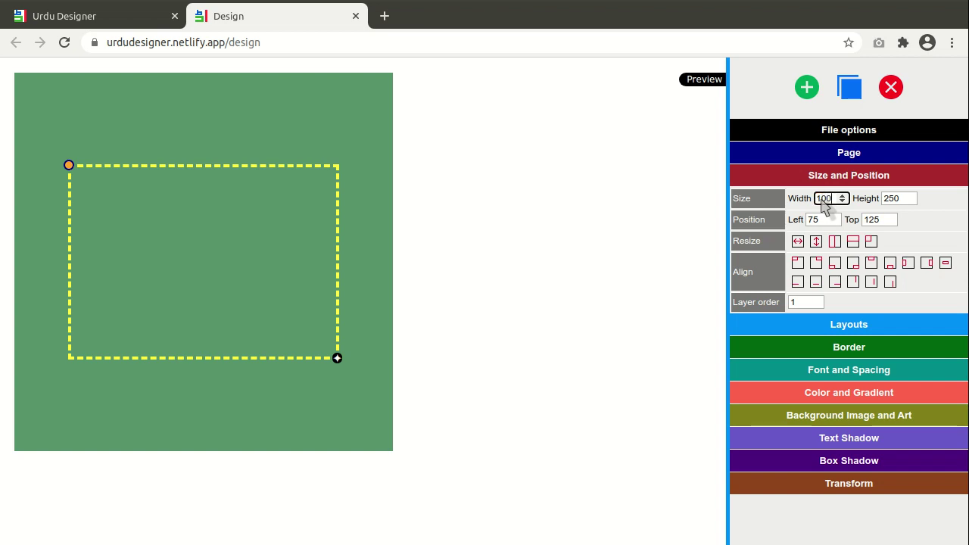
{"action": "type", "text": "100"}
{"action": "key", "text": "Tab"}
{"action": "type", "text": "100"}
{"action": "key", "text": "Tab"}
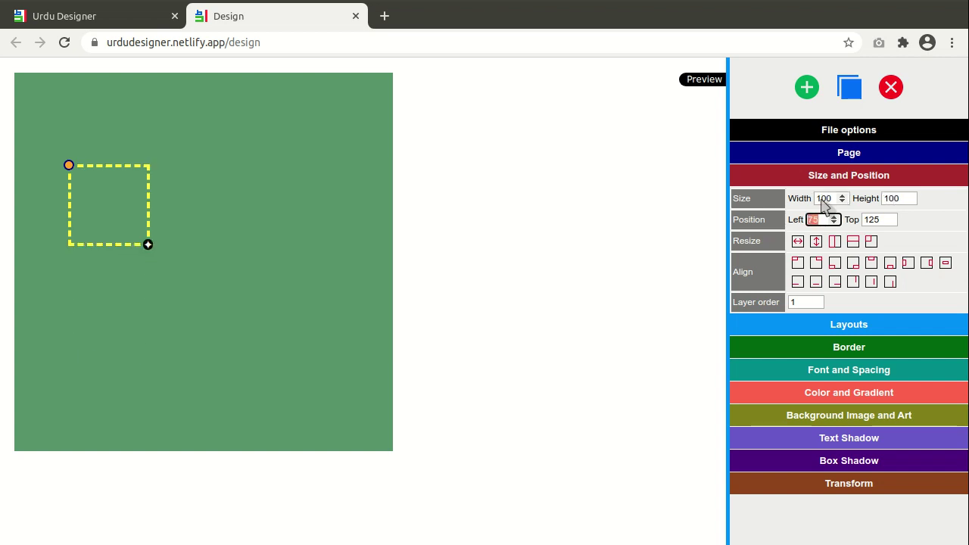
Step: Move the box freehand towards the page's middle, and set its position to left 0 and top 0
{"action": "left_click_drag", "start_coordinate": [72, 166], "coordinate": [248, 200]}
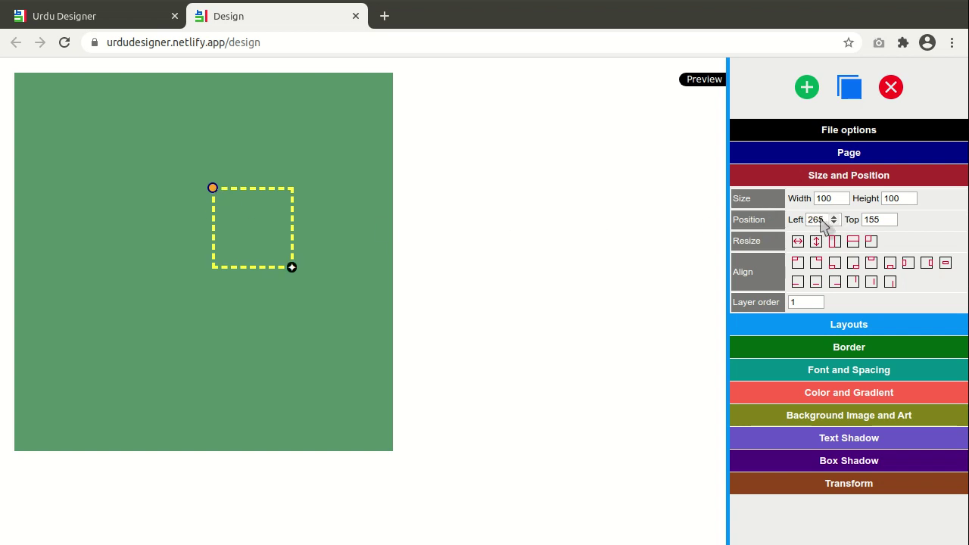
{"action": "left_click_drag", "start_coordinate": [824, 220], "coordinate": [803, 220]}
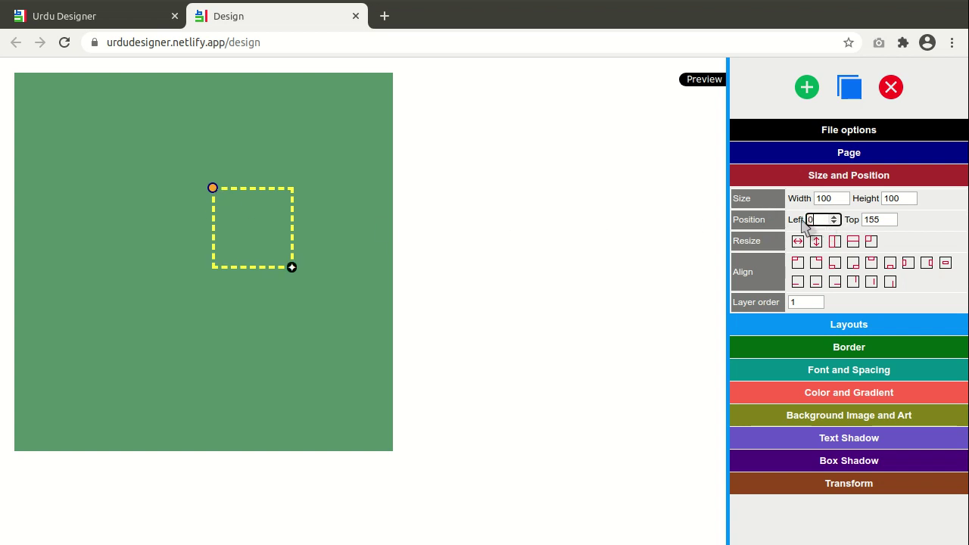
{"action": "key", "text": "Tab"}
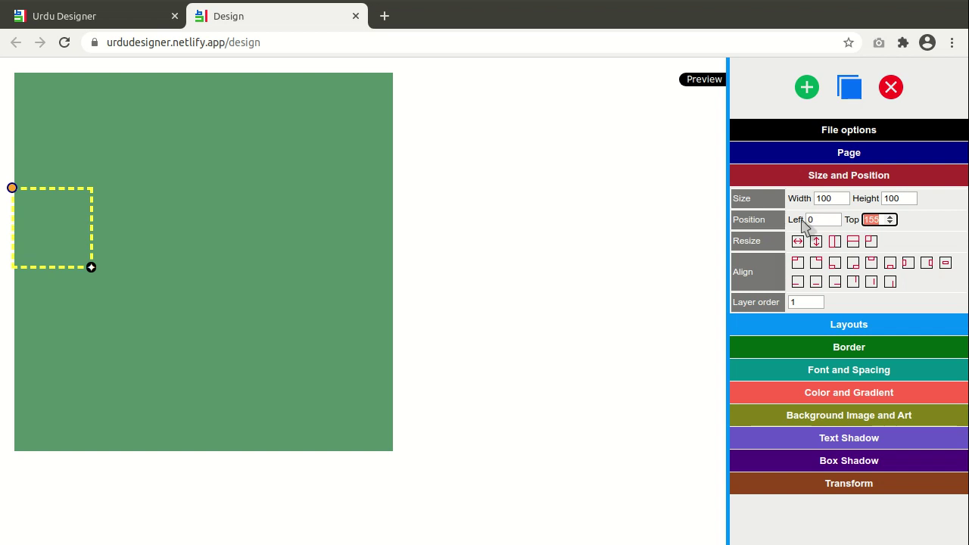
{"action": "type", "text": "0"}
{"action": "key", "text": "Tab"}
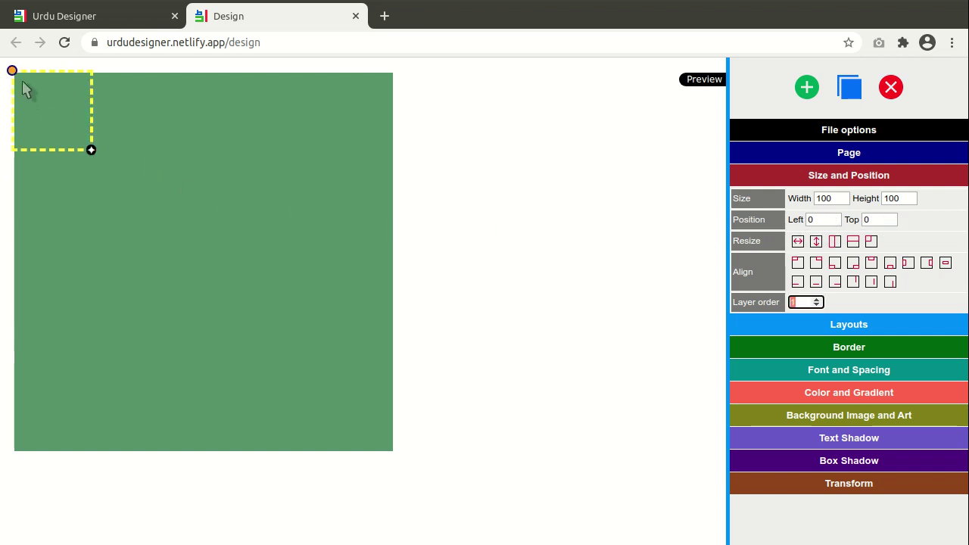
Step: Set the box's position to left 200 and top 200
{"action": "left_click", "coordinate": [814, 222]}
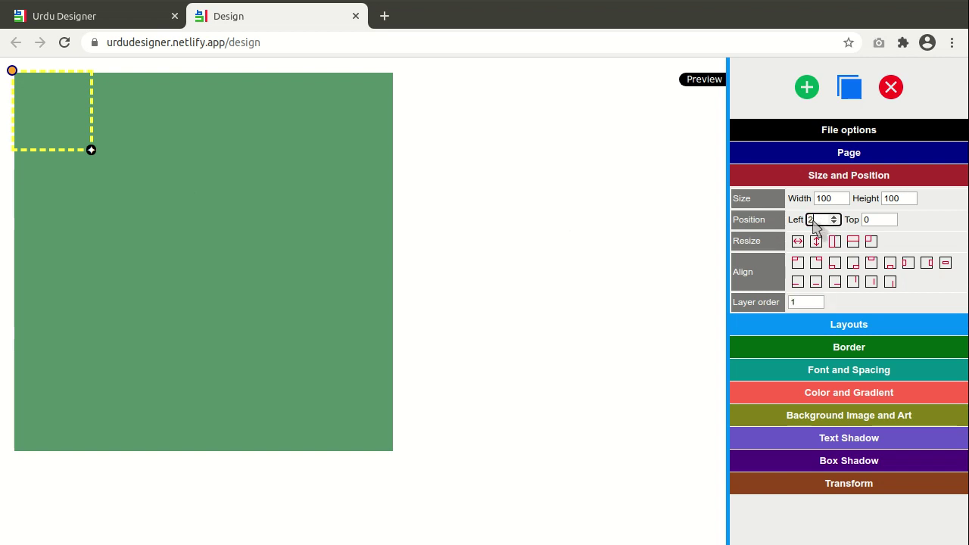
{"action": "key", "text": "Tab"}
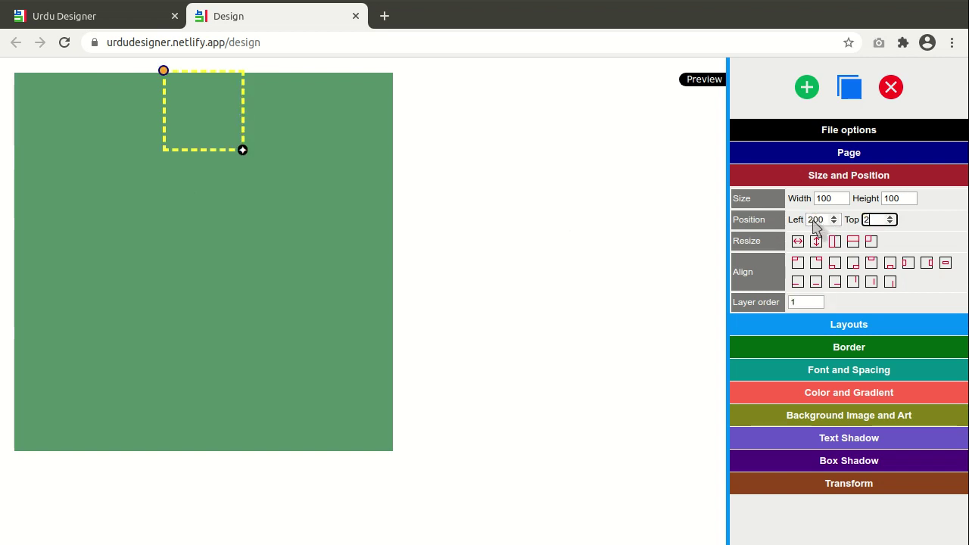
{"action": "key", "text": "Tab"}
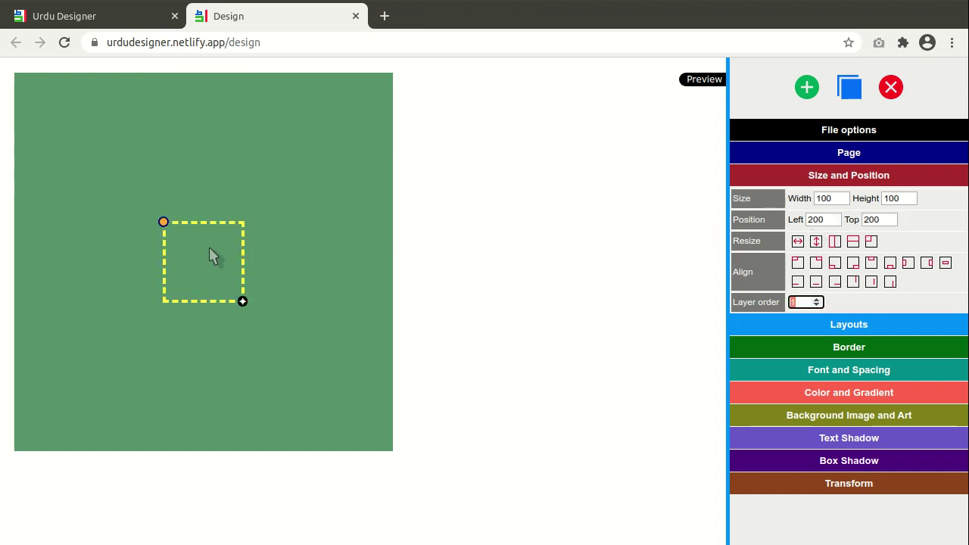
Step: Move the box freehand to a top position of about 69, and stretch it to the full page width
{"action": "left_click_drag", "start_coordinate": [164, 224], "coordinate": [114, 135]}
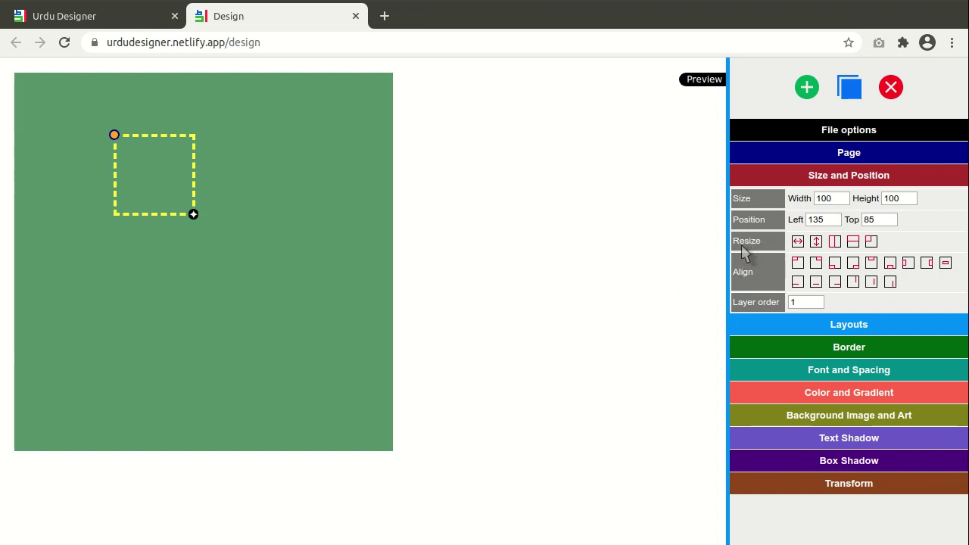
{"action": "mouse_move", "coordinate": [114, 136]}
{"action": "left_mouse_down"}
{"action": "mouse_move", "coordinate": [123, 165]}
{"action": "mouse_move", "coordinate": [121, 123]}
{"action": "left_mouse_up"}
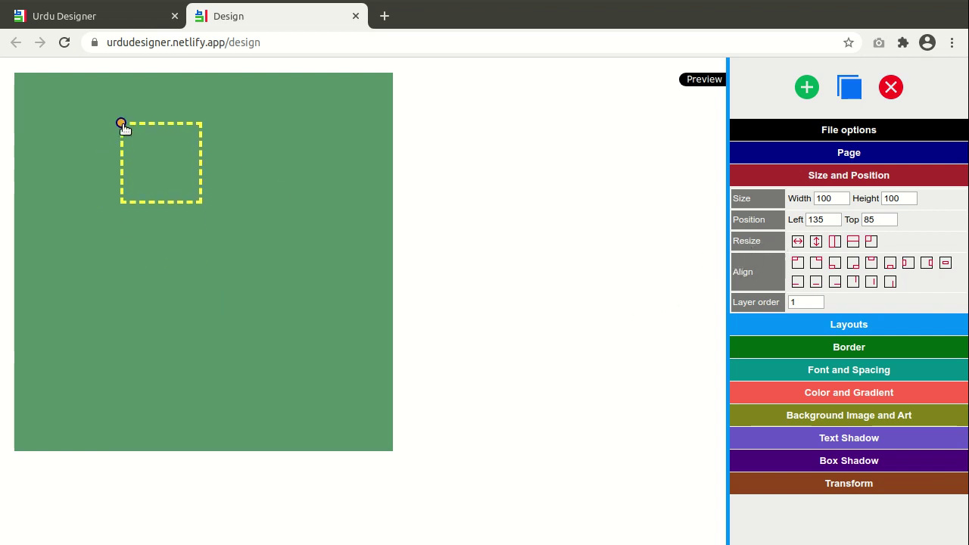
{"action": "left_click", "coordinate": [798, 242]}
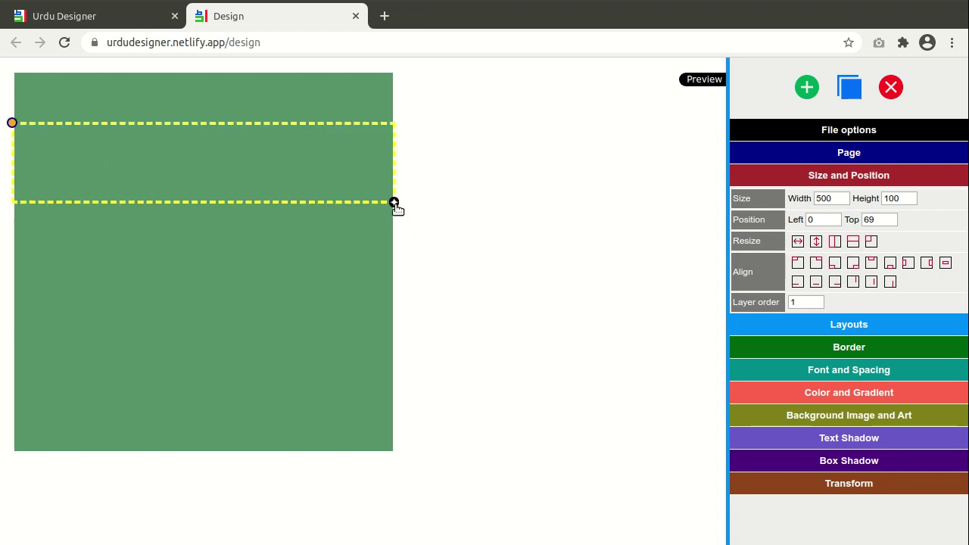
Step: Narrow the box to about 138 wide at a left position of about 84, and stretch it to the full page height
{"action": "left_click_drag", "start_coordinate": [394, 203], "coordinate": [120, 202]}
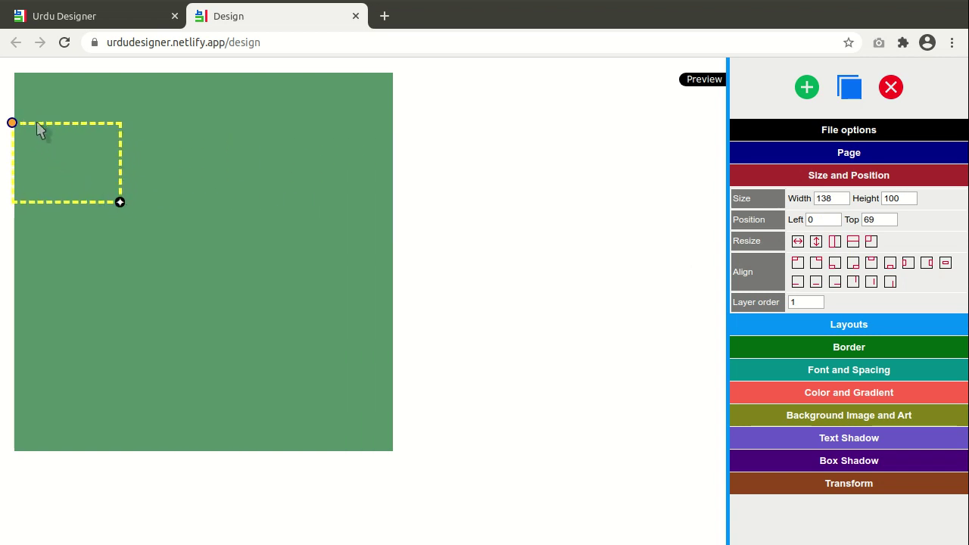
{"action": "left_click_drag", "start_coordinate": [12, 123], "coordinate": [75, 148]}
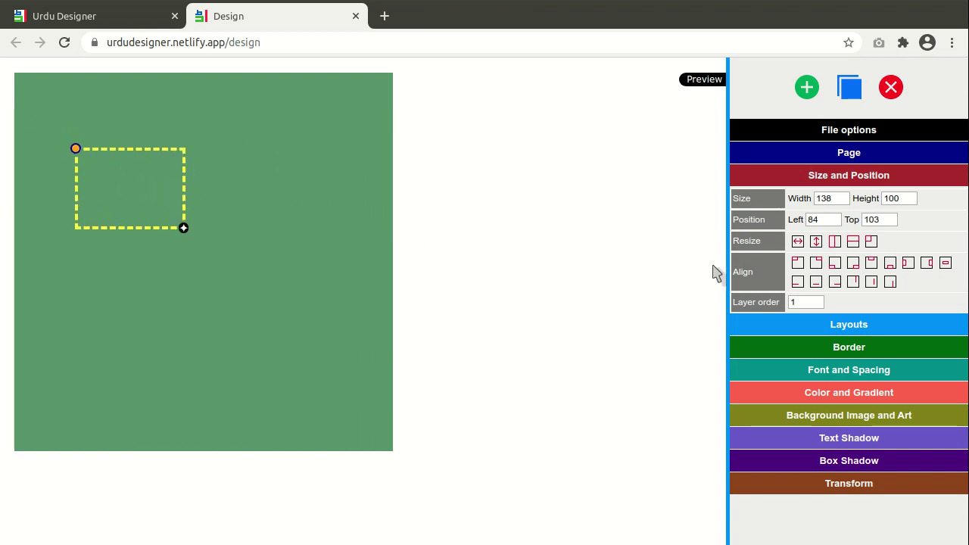
{"action": "left_click", "coordinate": [815, 241]}
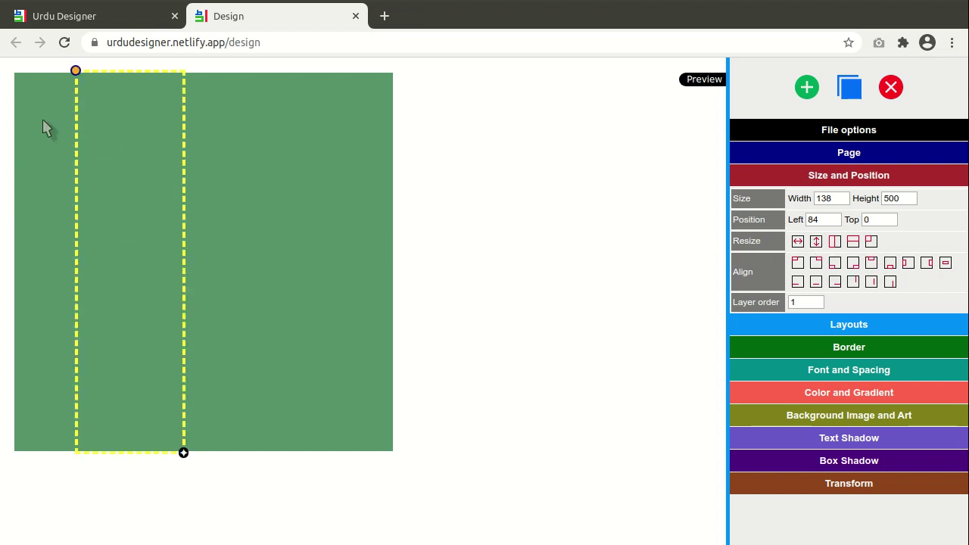
Step: Resize the box to half the page width, half the page height, and a quarter of the page in turn
{"action": "left_click", "coordinate": [835, 243]}
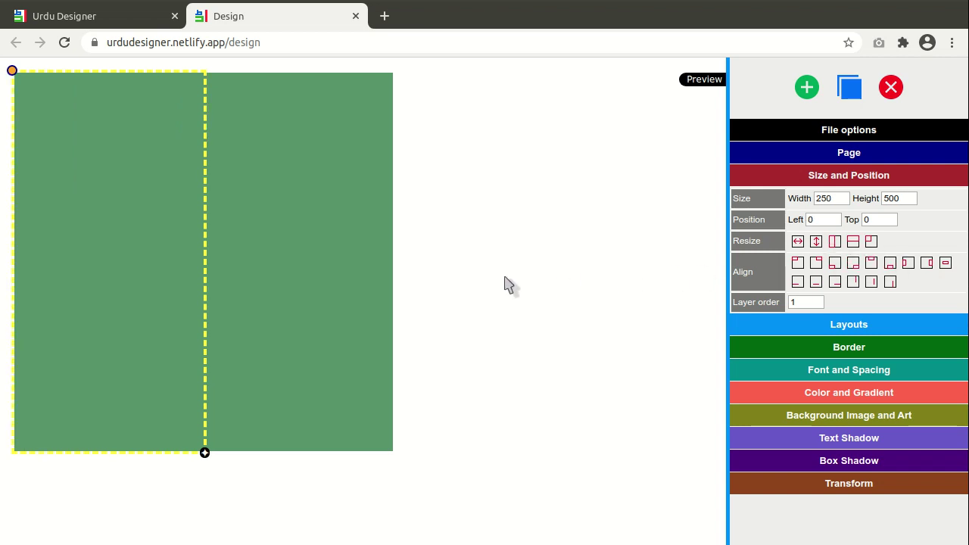
{"action": "left_click", "coordinate": [853, 244]}
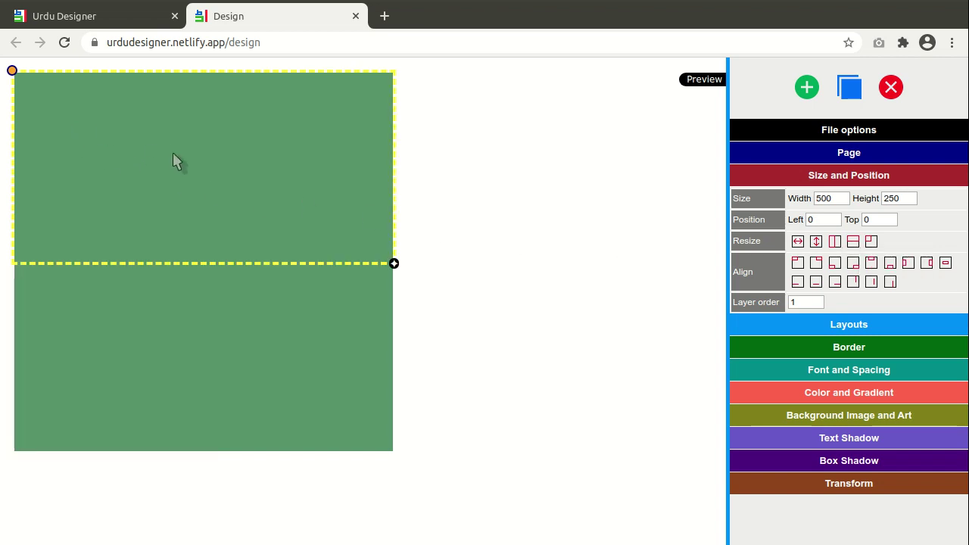
{"action": "left_click", "coordinate": [871, 243]}
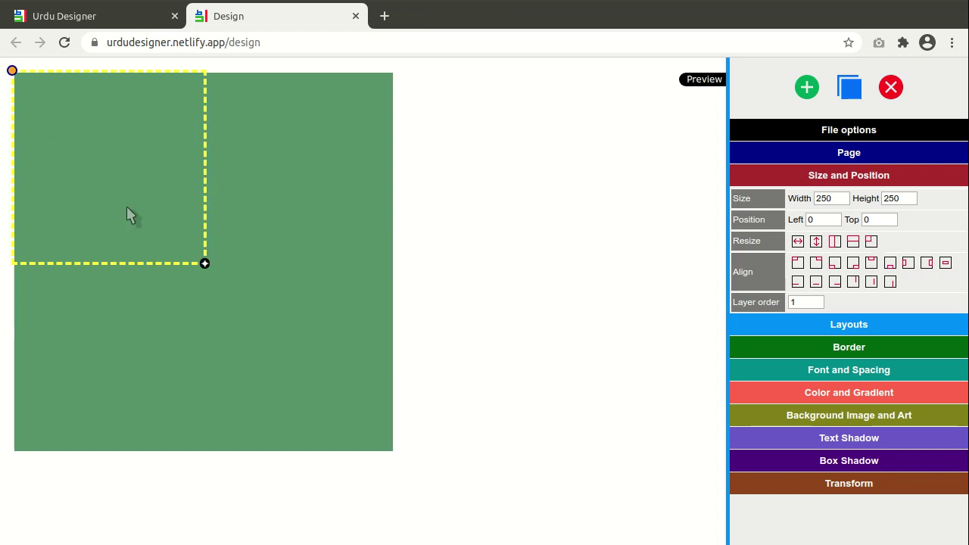
Step: Shrink the box to about 179 by 150, and align it to the page's top-left, top-right, bottom-left and bottom-right corners in turn
{"action": "left_click_drag", "start_coordinate": [18, 71], "coordinate": [303, 287]}
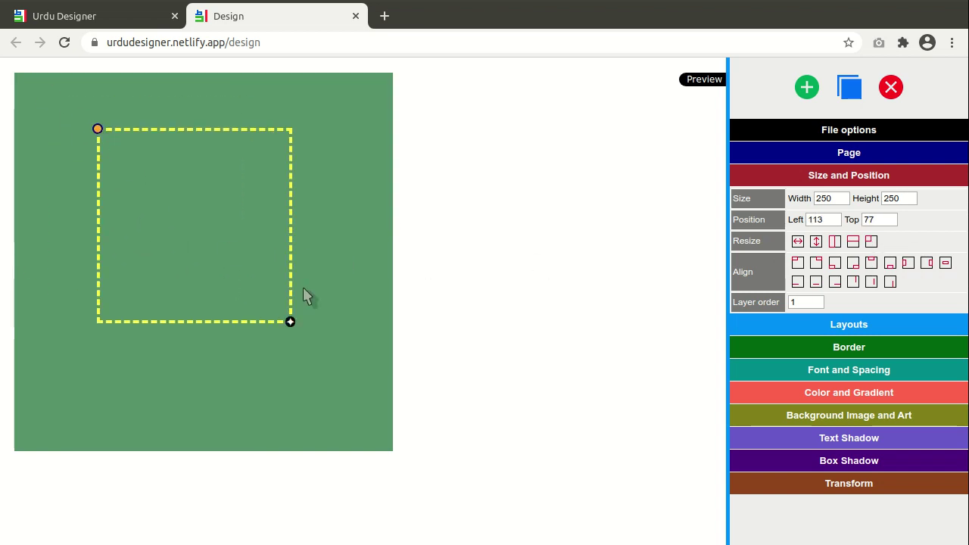
{"action": "left_click_drag", "start_coordinate": [296, 324], "coordinate": [241, 248]}
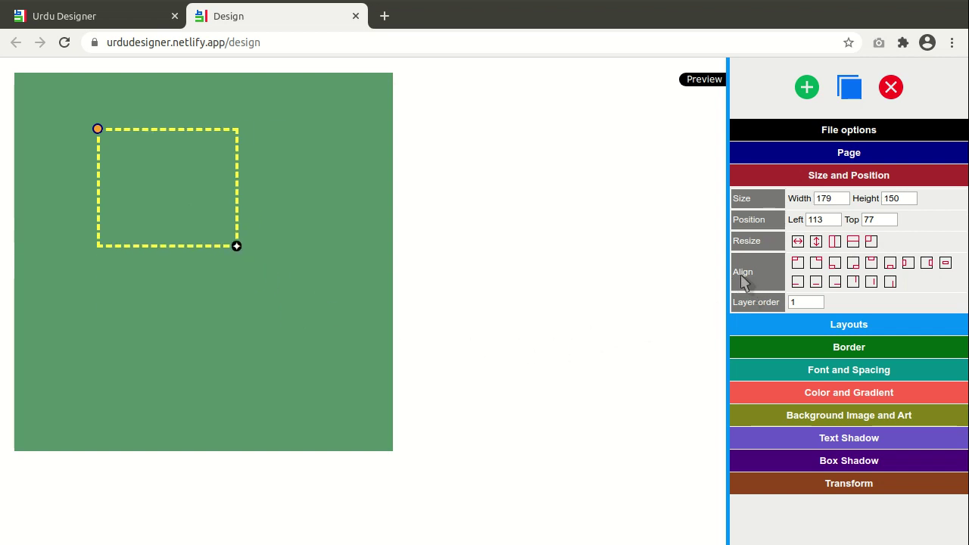
{"action": "left_click", "coordinate": [798, 265]}
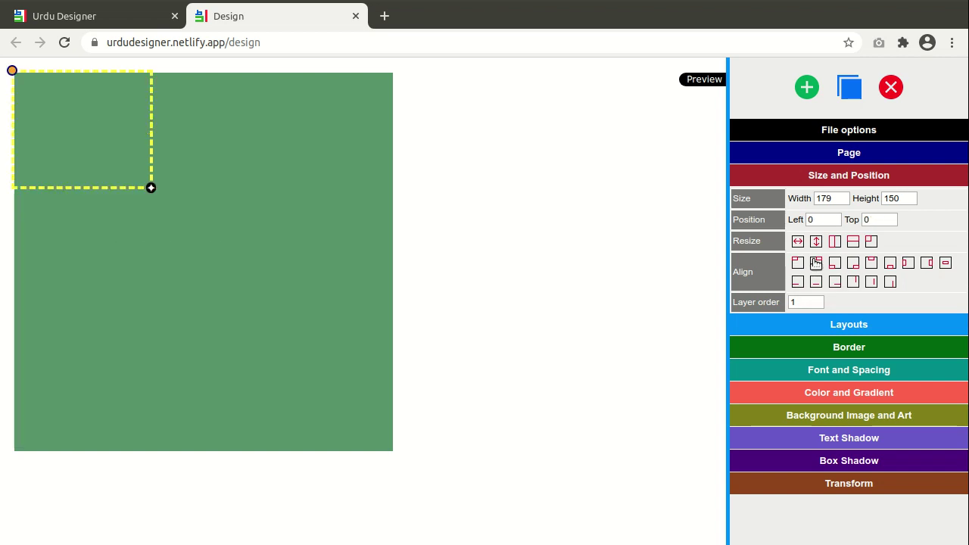
{"action": "left_click", "coordinate": [816, 263]}
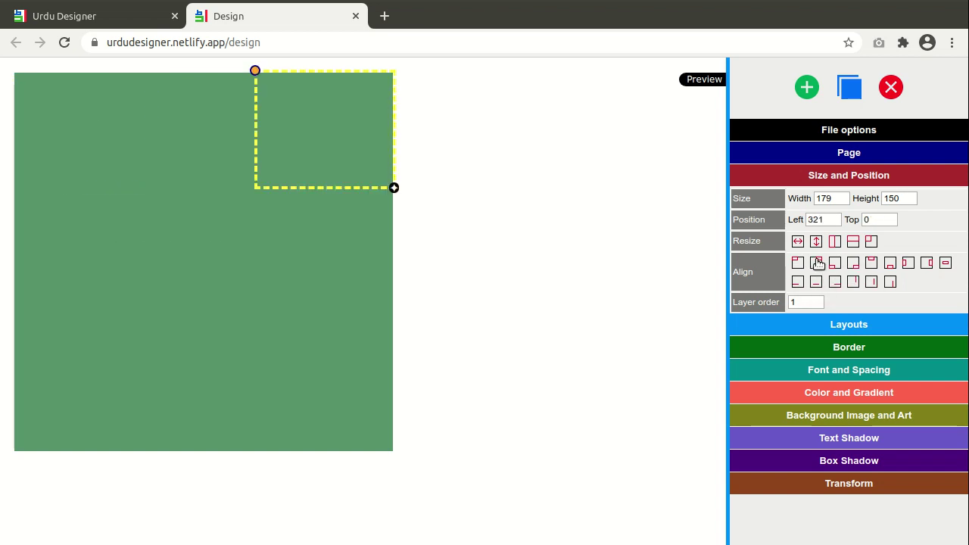
{"action": "left_click", "coordinate": [834, 264]}
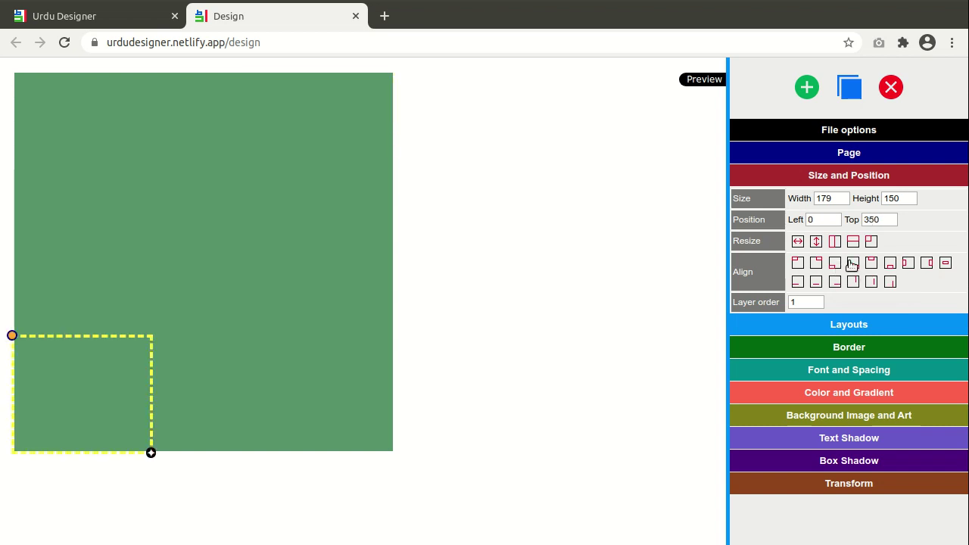
{"action": "left_click", "coordinate": [852, 263]}
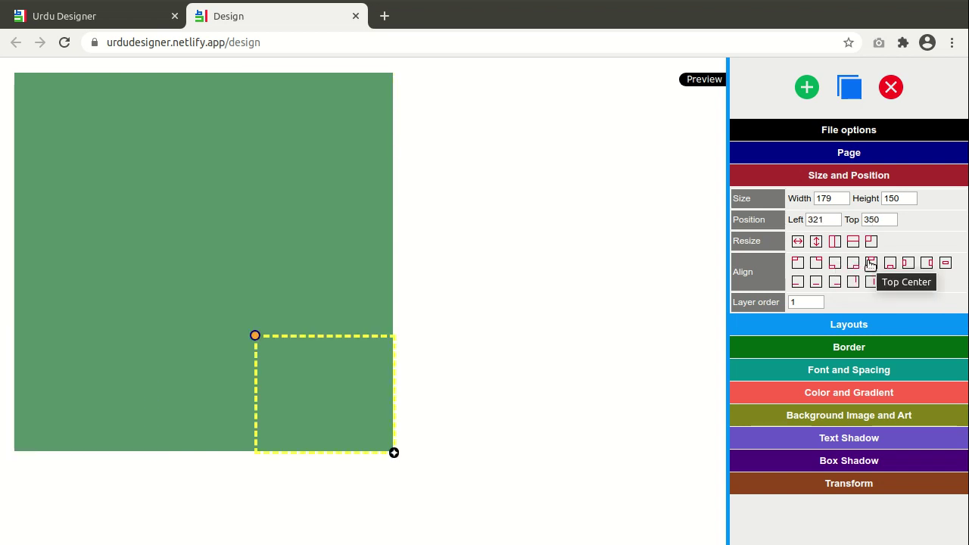
Step: Align the box to the page's top center, bottom center, left center, right center and exact center in turn
{"action": "left_click", "coordinate": [870, 263]}
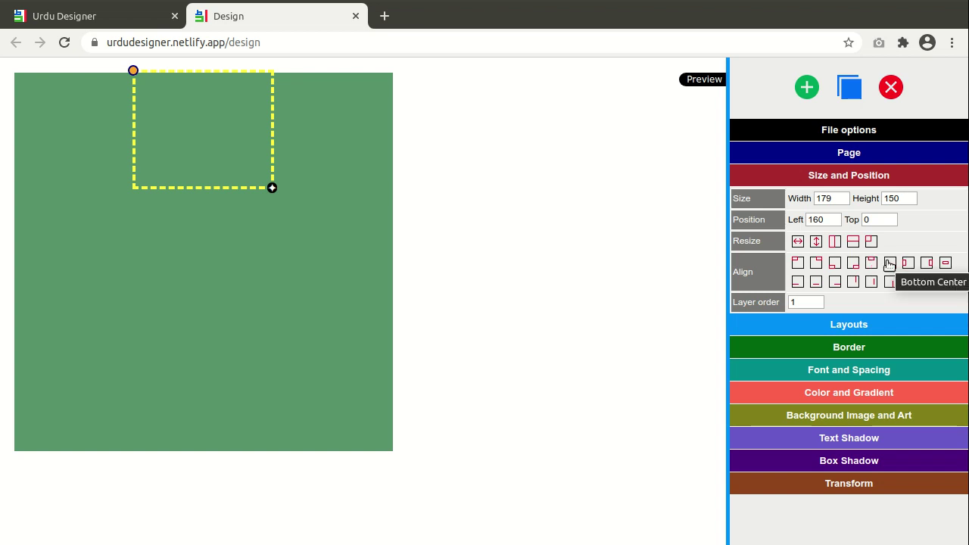
{"action": "left_click", "coordinate": [889, 263]}
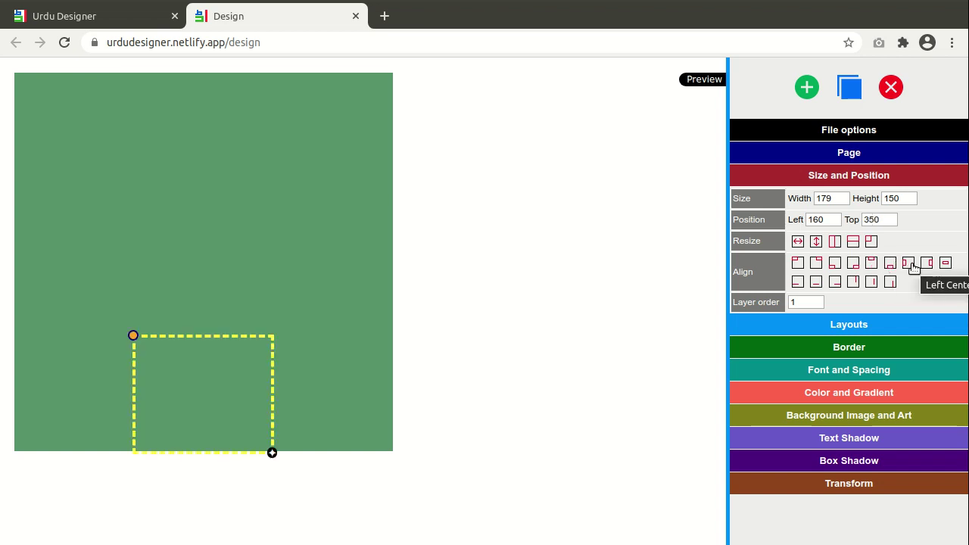
{"action": "left_click", "coordinate": [910, 265]}
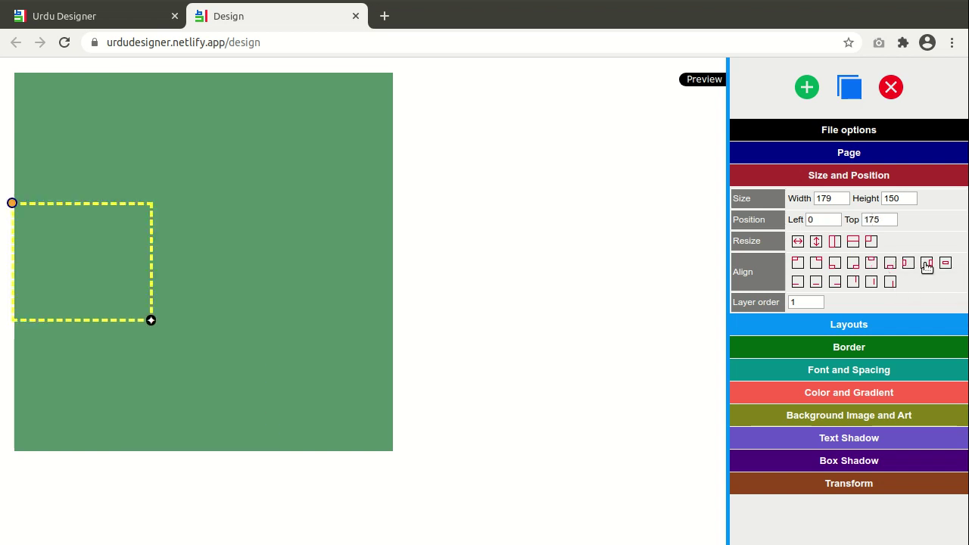
{"action": "left_click", "coordinate": [927, 265]}
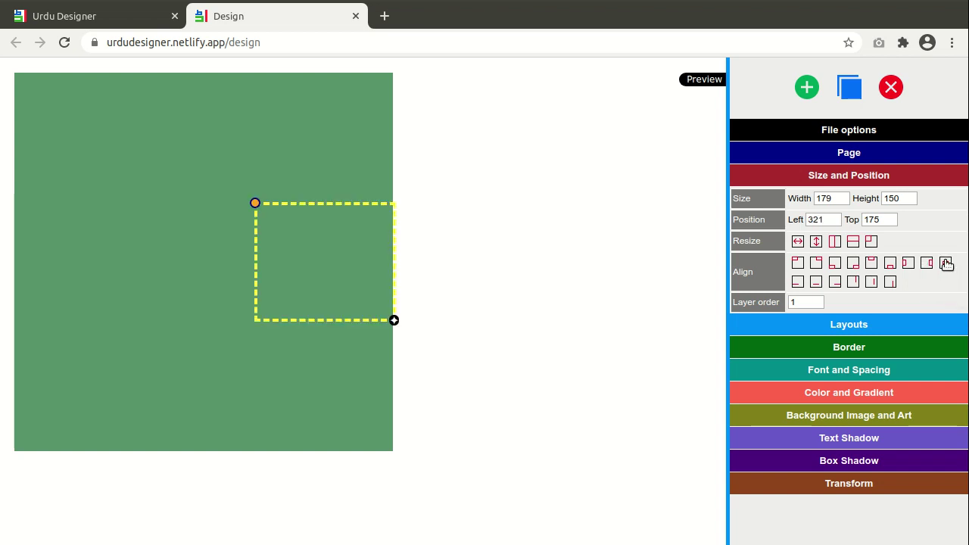
{"action": "left_click", "coordinate": [946, 263]}
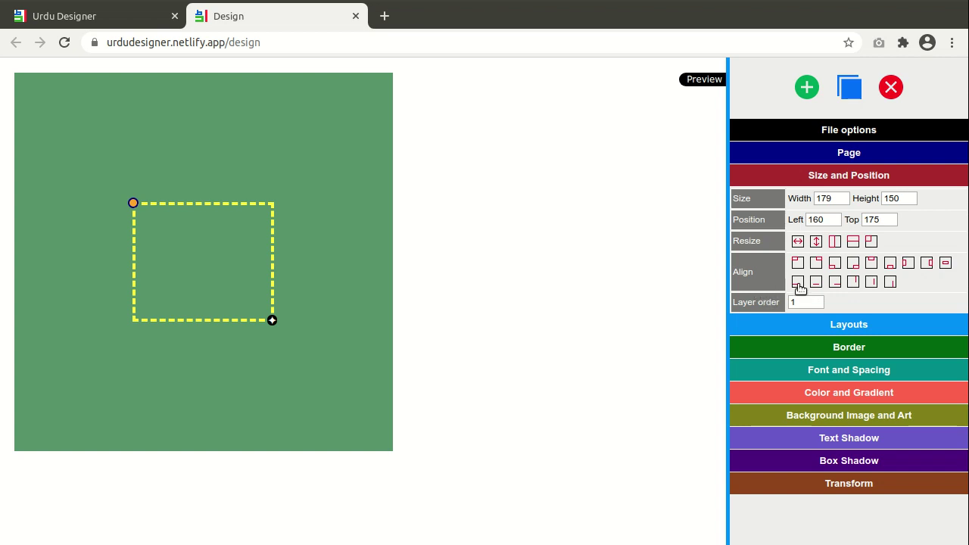
Step: Shrink the box to about 101 by 84 at a top position of about 337, and align it to the page's left edge
{"action": "left_click_drag", "start_coordinate": [133, 203], "coordinate": [164, 278]}
{"action": "left_click_drag", "start_coordinate": [304, 393], "coordinate": [244, 345]}
{"action": "left_click_drag", "start_coordinate": [166, 278], "coordinate": [201, 327]}
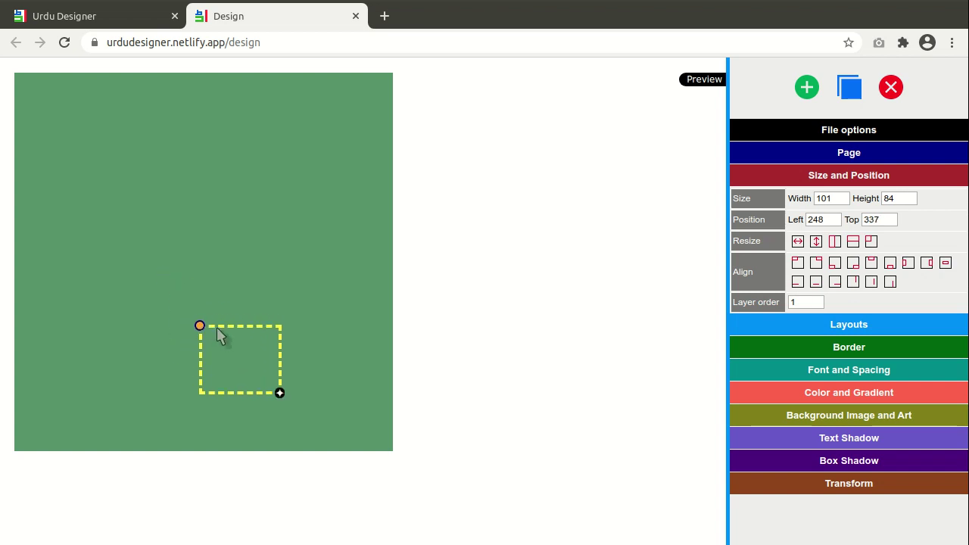
{"action": "left_click", "coordinate": [798, 282]}
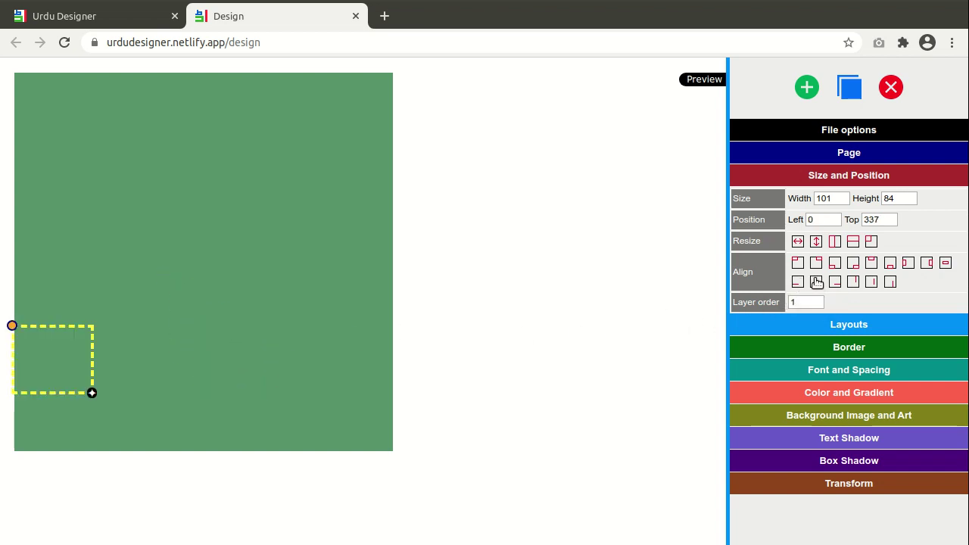
Step: Align the box horizontally to the page's center and right edge in turn, leaving its vertical position unchanged
{"action": "left_click", "coordinate": [817, 283]}
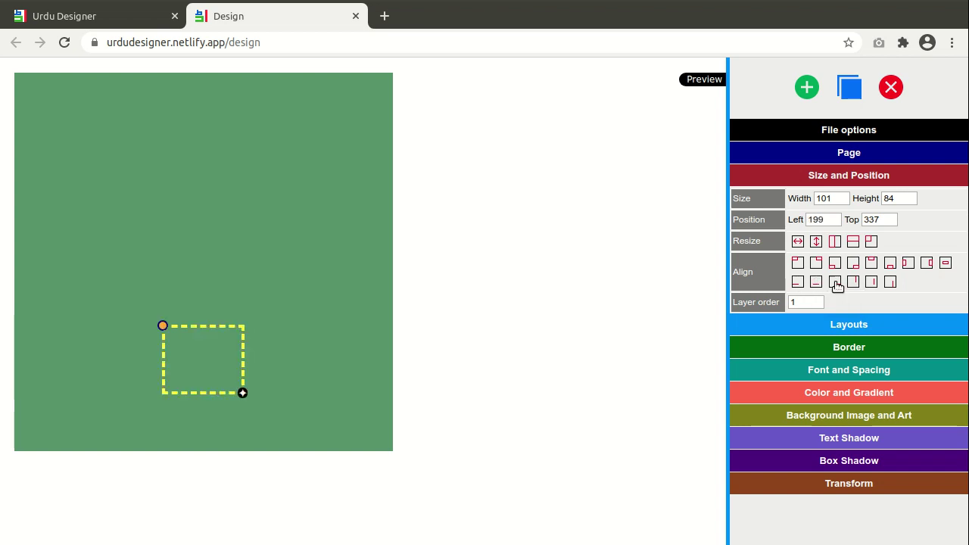
{"action": "left_click", "coordinate": [837, 284]}
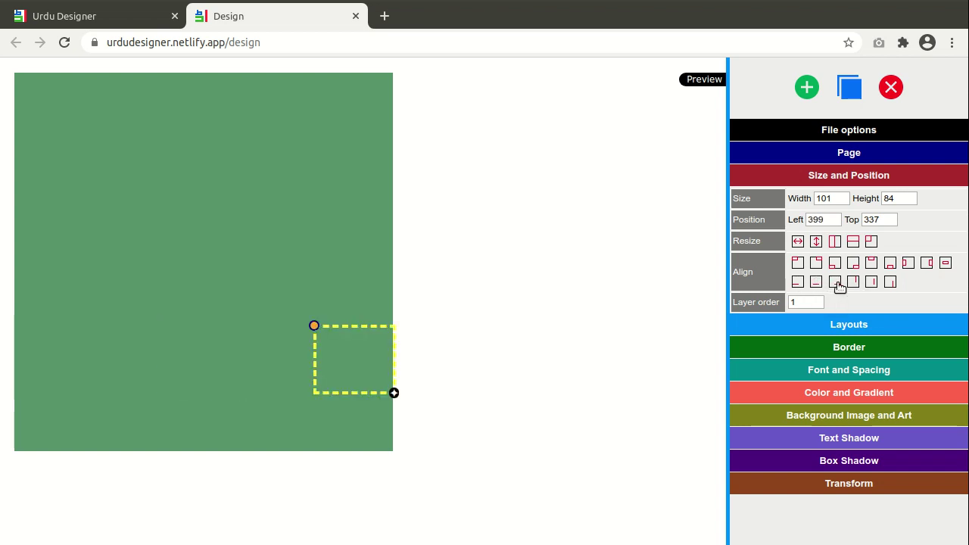
Step: Move the box to a left position of about 330, and align it vertically to the page's top, center and bottom in turn
{"action": "left_click_drag", "start_coordinate": [314, 327], "coordinate": [262, 309]}
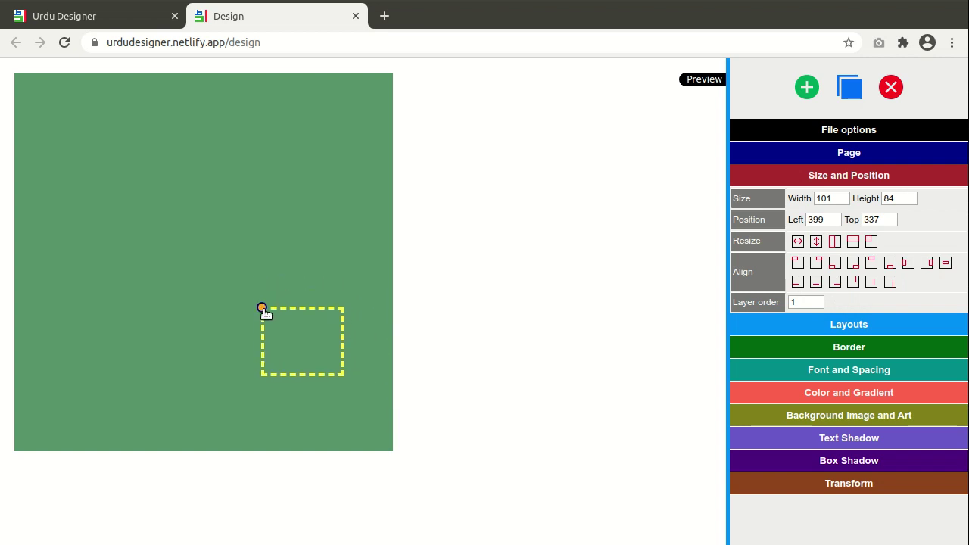
{"action": "left_click", "coordinate": [854, 283]}
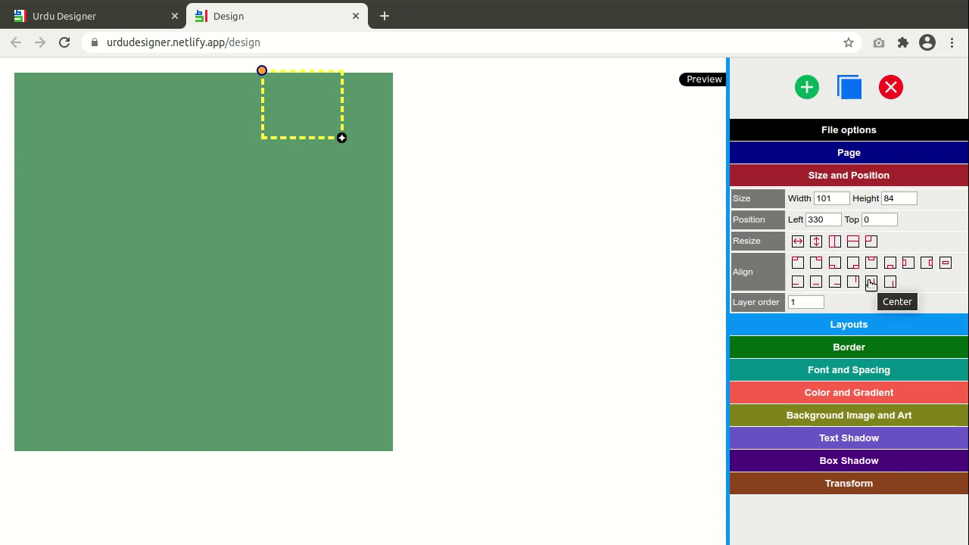
{"action": "left_click", "coordinate": [870, 283]}
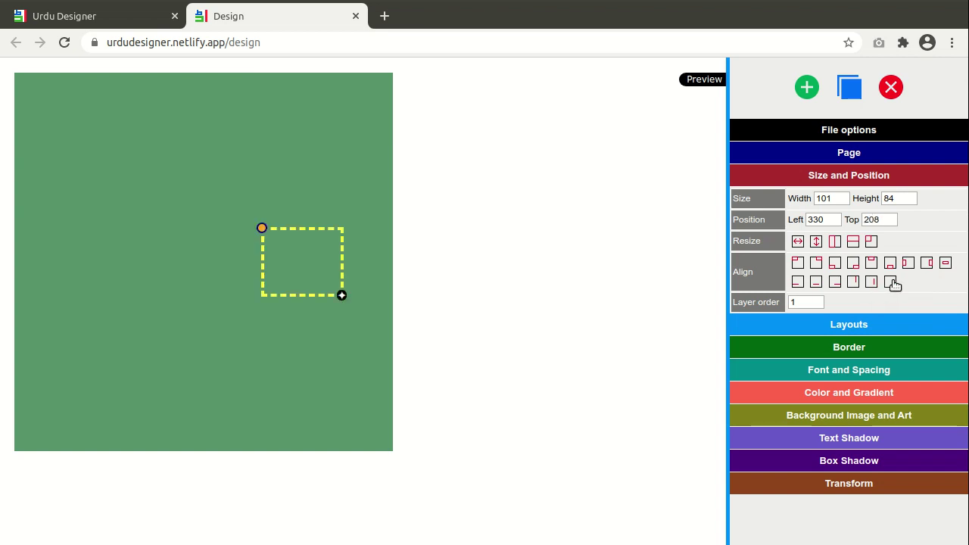
{"action": "left_click", "coordinate": [892, 283]}
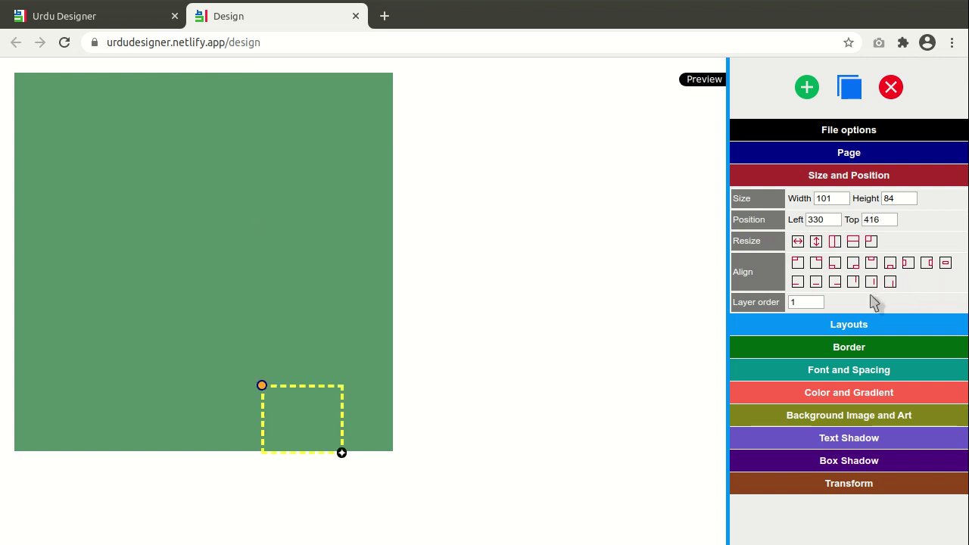
Step: Move the box to about left 150, top 156, and resize it to about 117 by 116
{"action": "left_click_drag", "start_coordinate": [265, 387], "coordinate": [128, 190]}
{"action": "left_click_drag", "start_coordinate": [206, 257], "coordinate": [218, 281]}
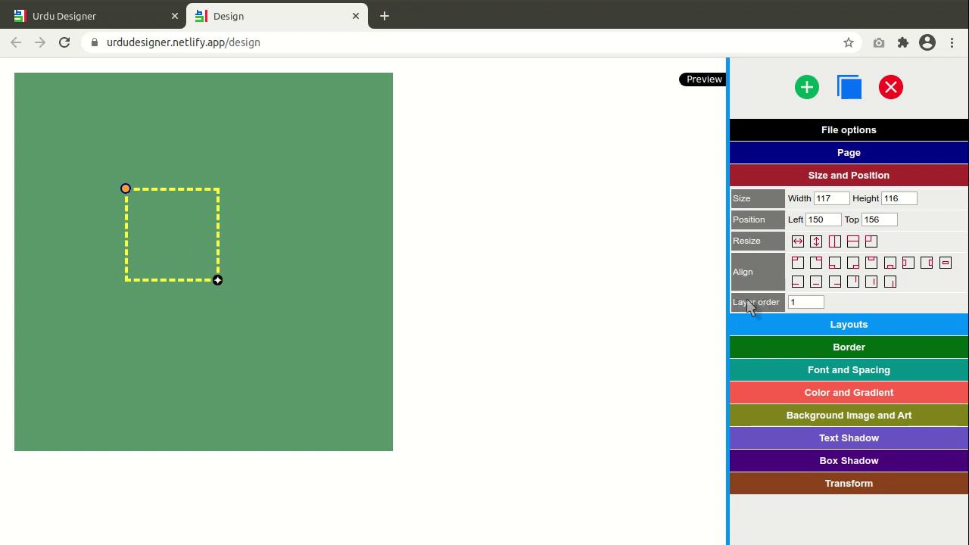
Step: Pick a background color for the box from the color palette, trying pale turquoise and settling on light peach
{"action": "left_click", "coordinate": [829, 397]}
{"action": "left_click", "coordinate": [851, 437]}
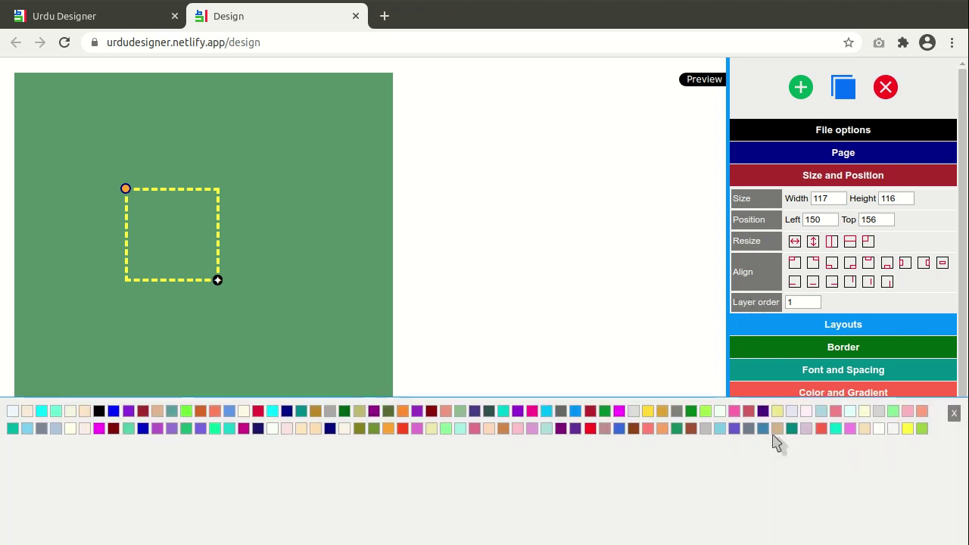
{"action": "left_click", "coordinate": [546, 432]}
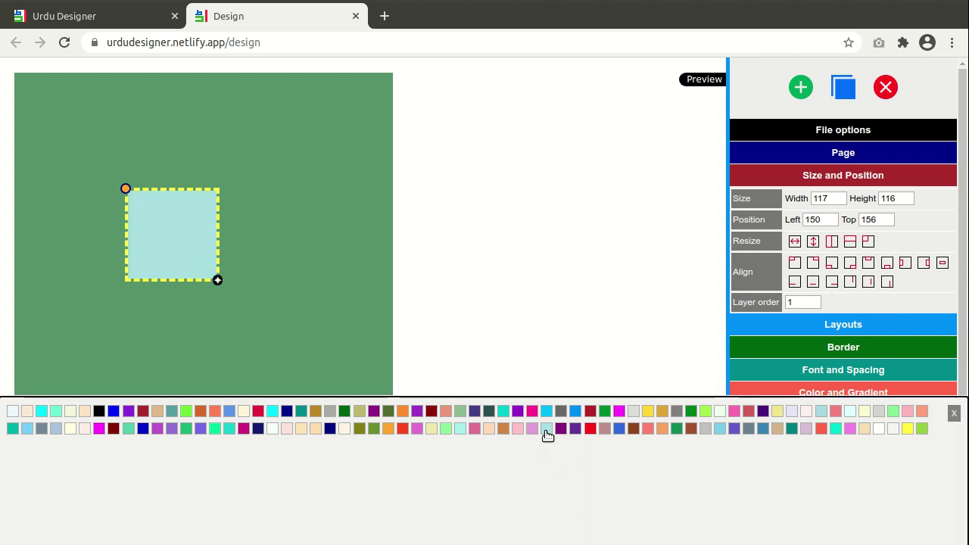
{"action": "left_click", "coordinate": [493, 433]}
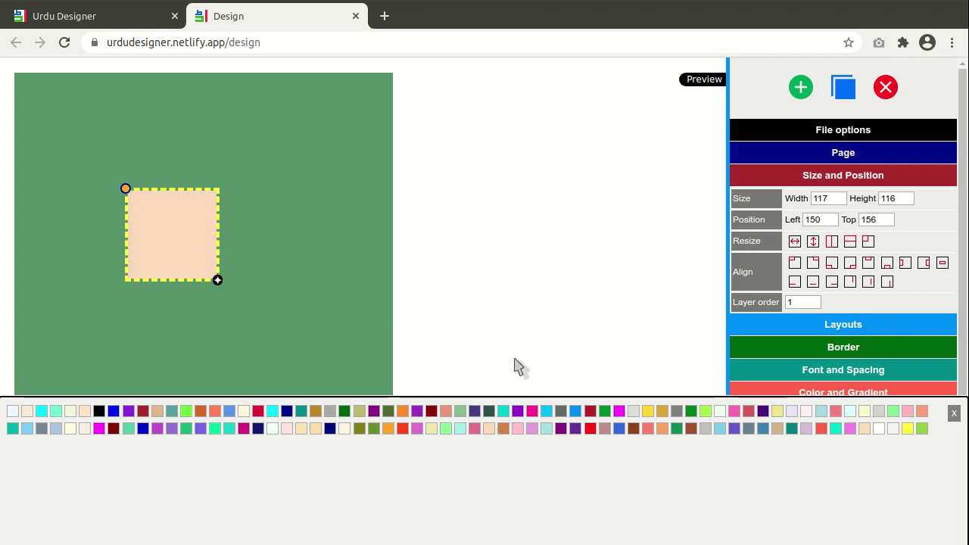
{"action": "left_click", "coordinate": [519, 368]}
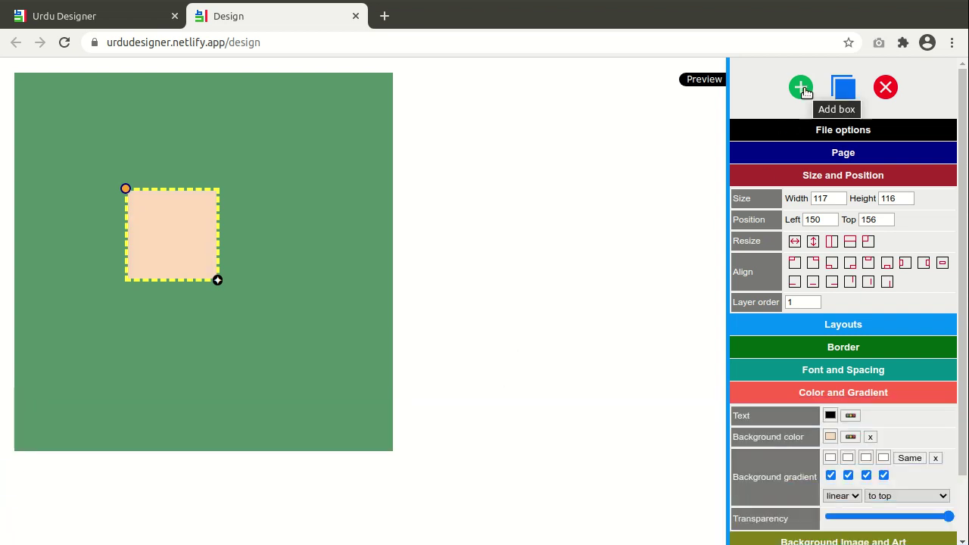
Step: Add a second box of about 99 by 94 at about left 216, top 199, overlapping the peach box
{"action": "left_click", "coordinate": [801, 88]}
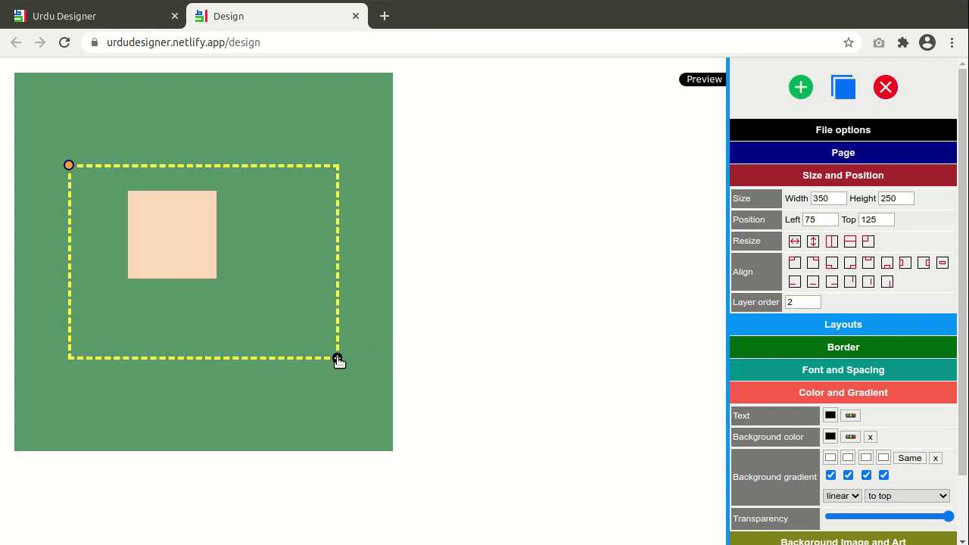
{"action": "left_click_drag", "start_coordinate": [338, 359], "coordinate": [147, 240]}
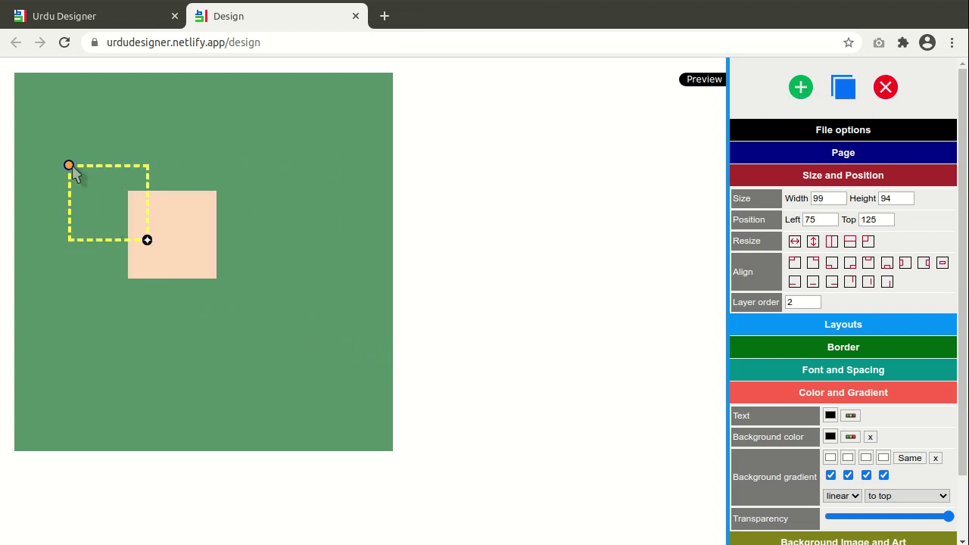
{"action": "left_click_drag", "start_coordinate": [72, 166], "coordinate": [179, 223]}
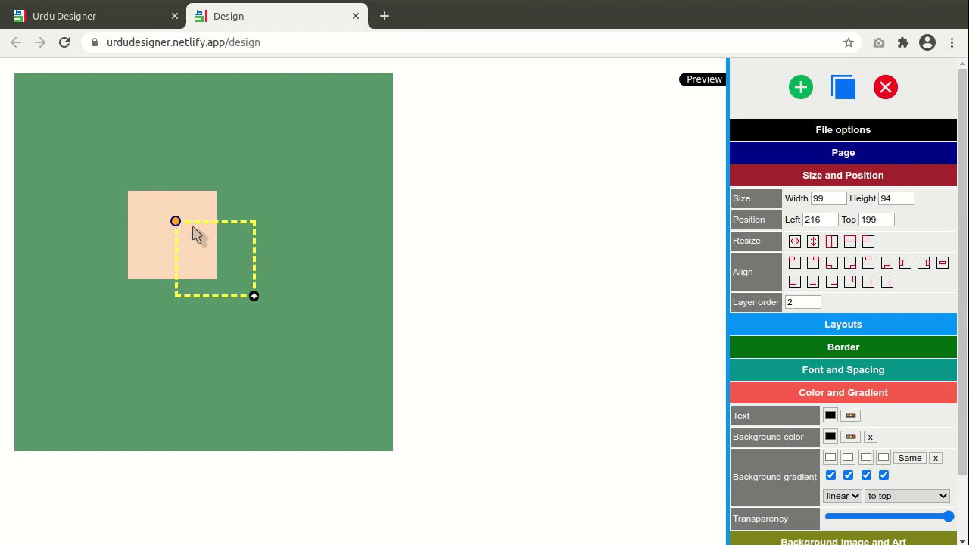
Step: Set the second box's background color to cyan from the color palette
{"action": "left_click", "coordinate": [851, 437]}
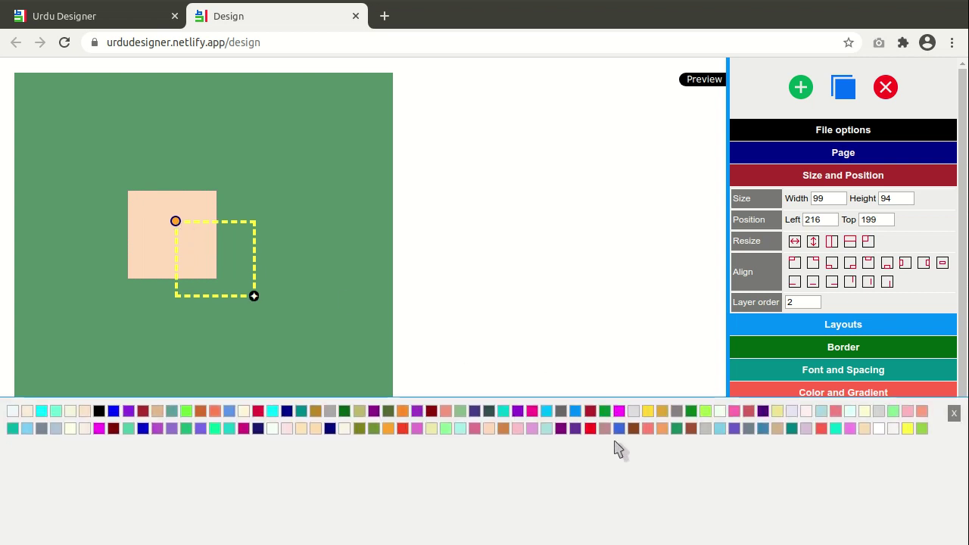
{"action": "left_click", "coordinate": [273, 412]}
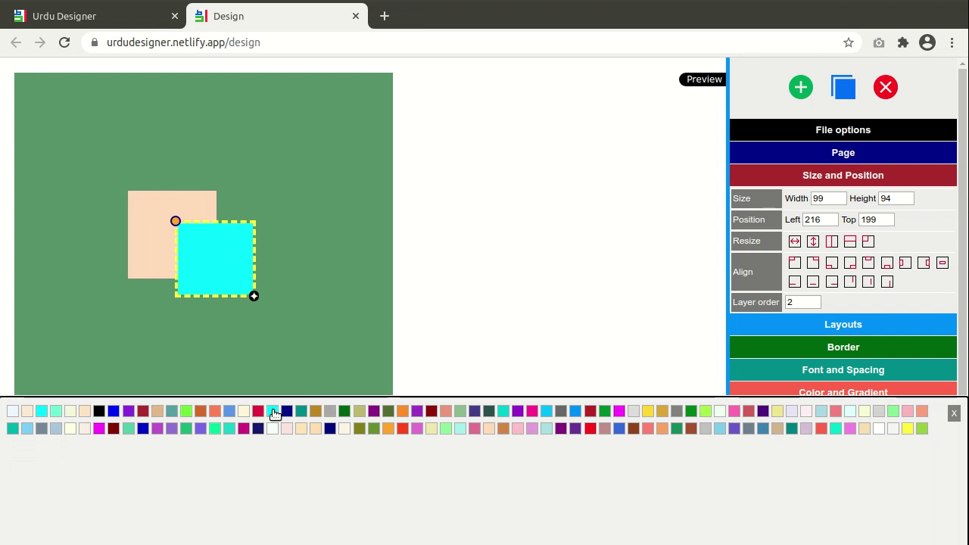
{"action": "left_click", "coordinate": [505, 333]}
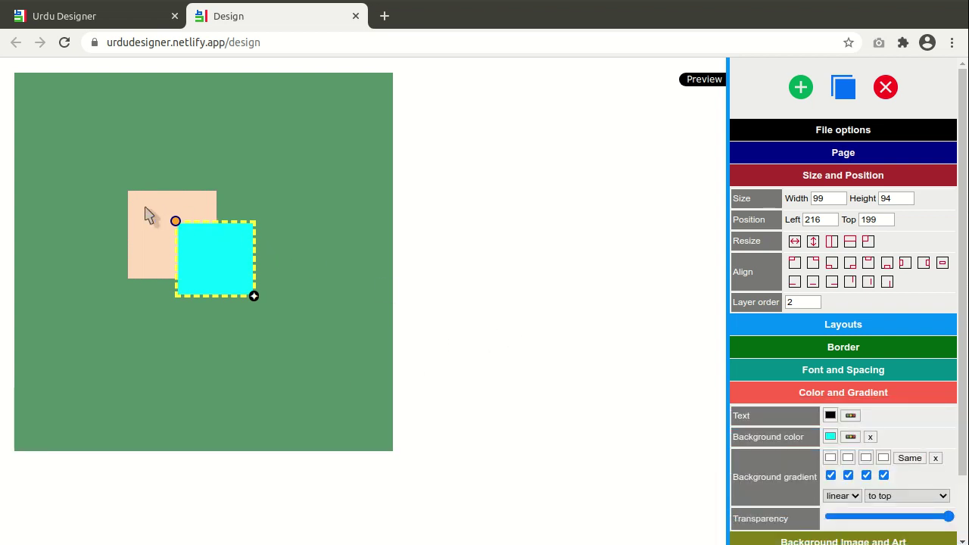
Step: Bring the peach box in front of the cyan box by setting its layer order to 3
{"action": "left_click", "coordinate": [149, 215]}
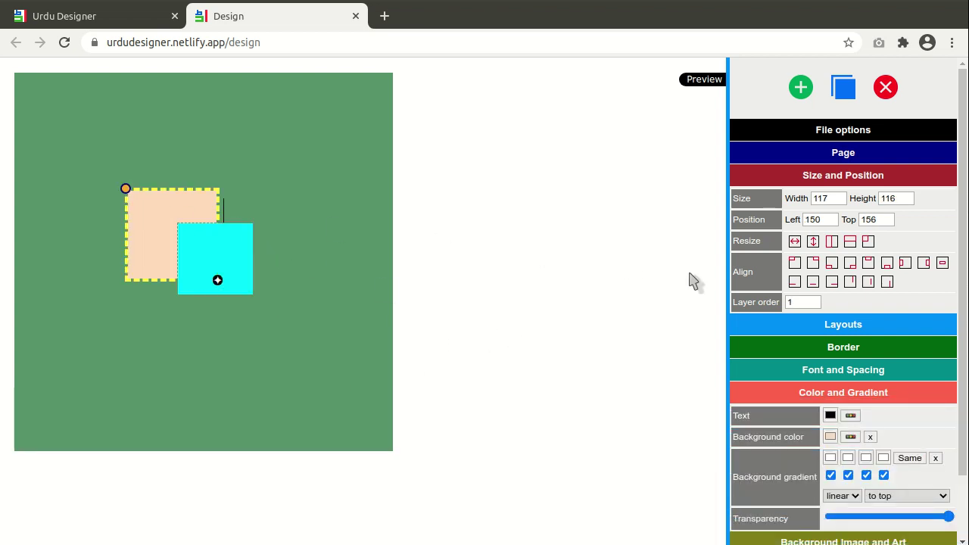
{"action": "left_click", "coordinate": [815, 299]}
{"action": "left_click", "coordinate": [814, 299]}
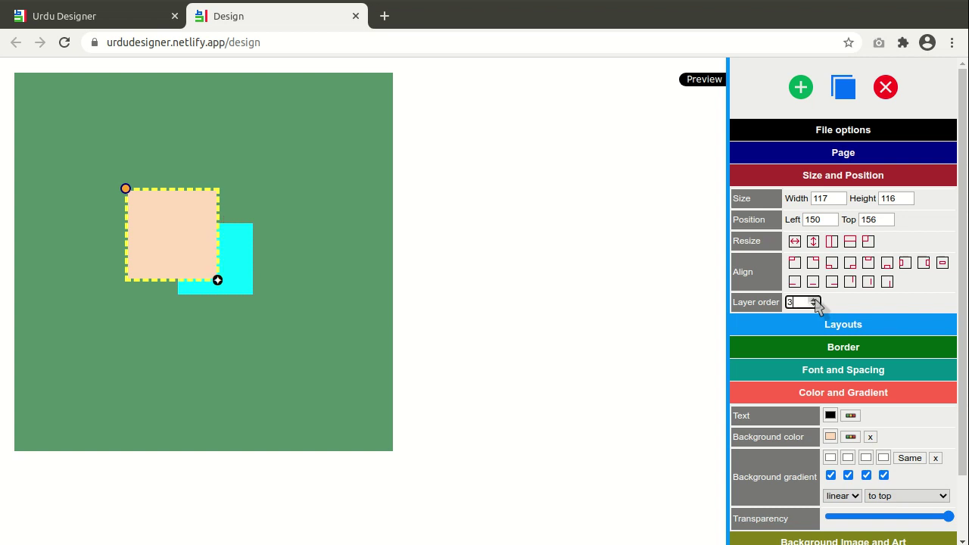
Step: Raise the cyan box's layer order to 3, and select the peach box to compare its layer order
{"action": "left_click", "coordinate": [242, 280]}
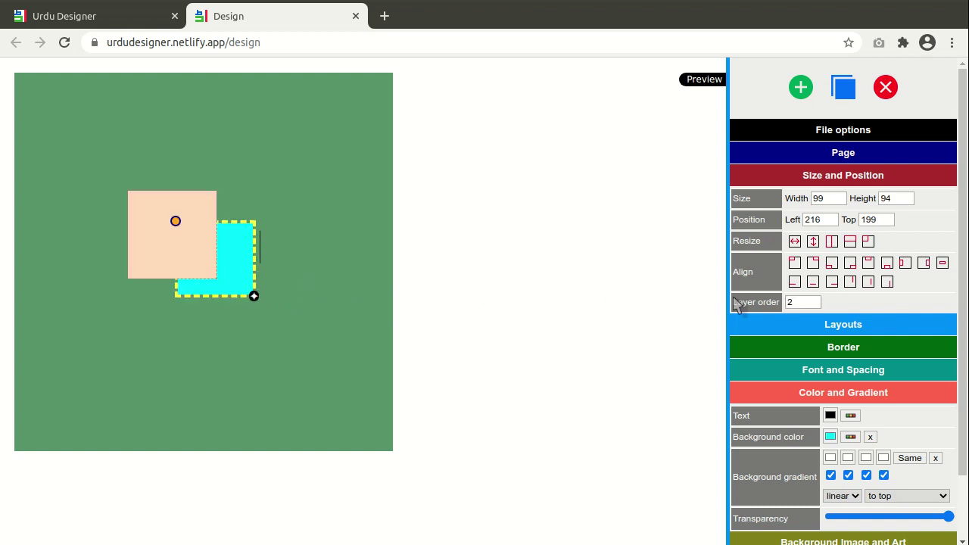
{"action": "left_click", "coordinate": [814, 300]}
{"action": "left_click", "coordinate": [161, 219]}
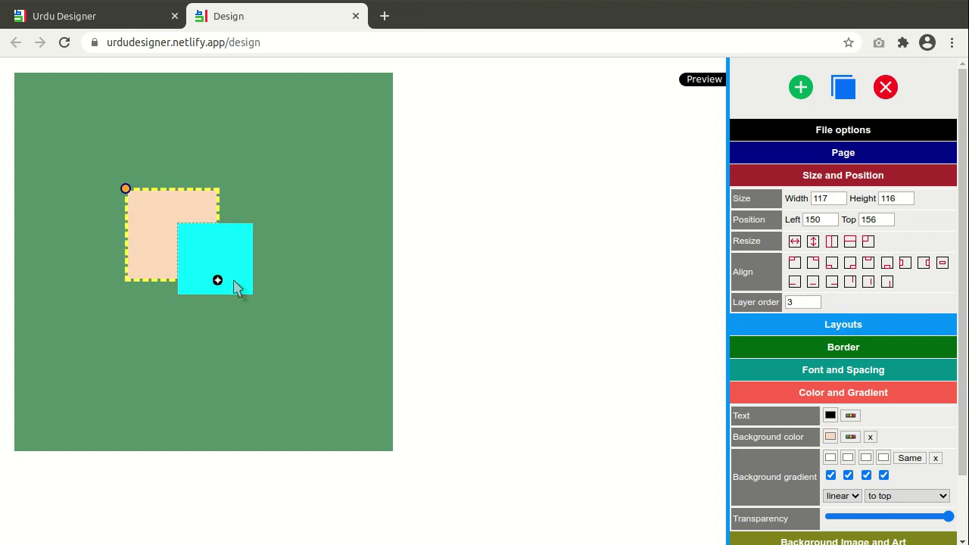
Step: Move the cyan box away from the peach box to about left 325, top 311
{"action": "left_click", "coordinate": [184, 240]}
{"action": "left_click_drag", "start_coordinate": [184, 237], "coordinate": [254, 300]}
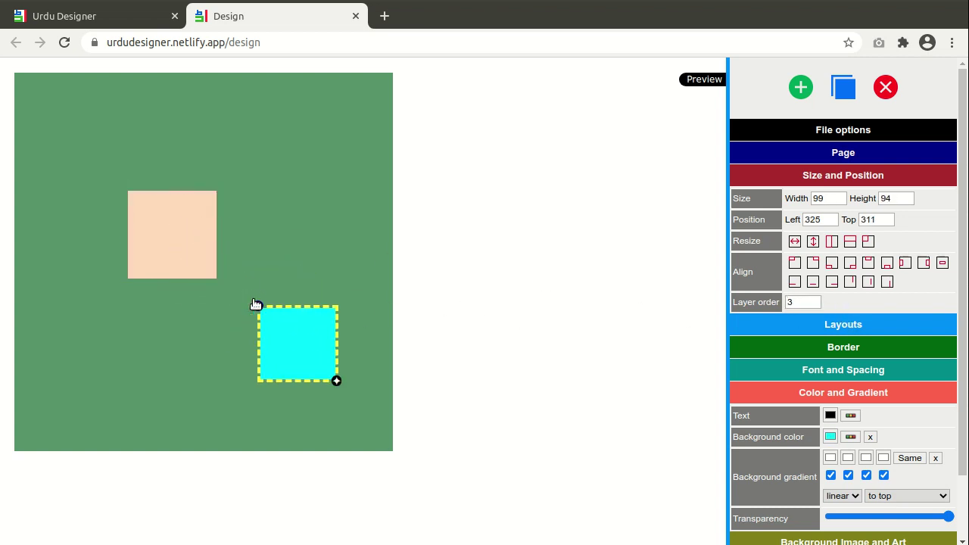
Step: Move the peach box to a top position of about 50, and resize it to about 76 high at full page width
{"action": "left_click", "coordinate": [145, 215]}
{"action": "left_click_drag", "start_coordinate": [125, 191], "coordinate": [62, 109]}
{"action": "left_click_drag", "start_coordinate": [156, 201], "coordinate": [149, 172]}
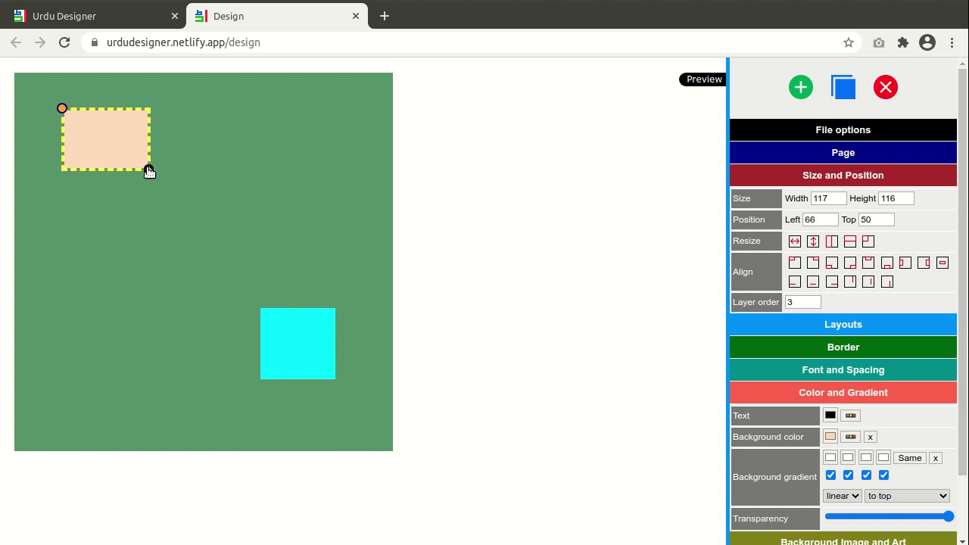
{"action": "left_click", "coordinate": [795, 241]}
Step: Move the cyan box to a left position of about 355, and stretch it to the full page height
{"action": "left_click", "coordinate": [324, 341]}
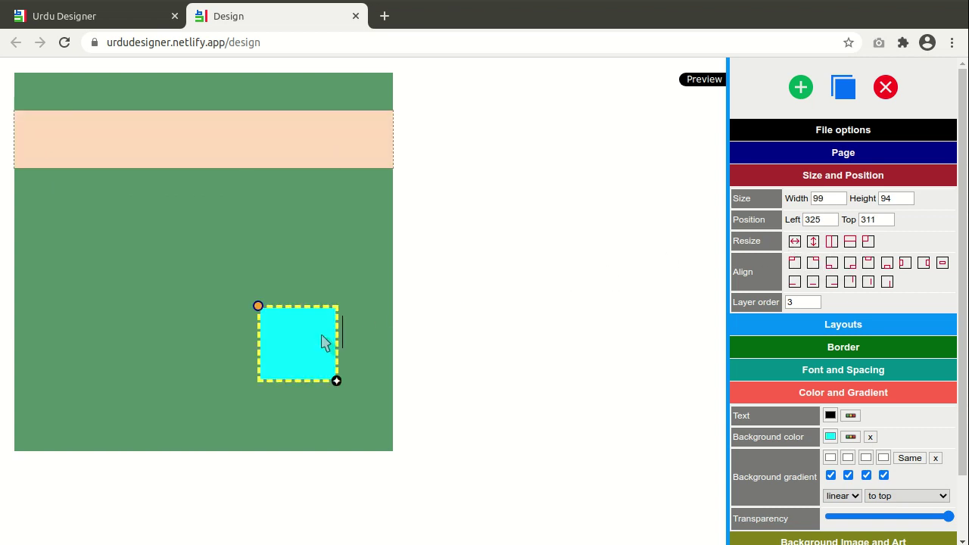
{"action": "left_click_drag", "start_coordinate": [258, 306], "coordinate": [280, 302]}
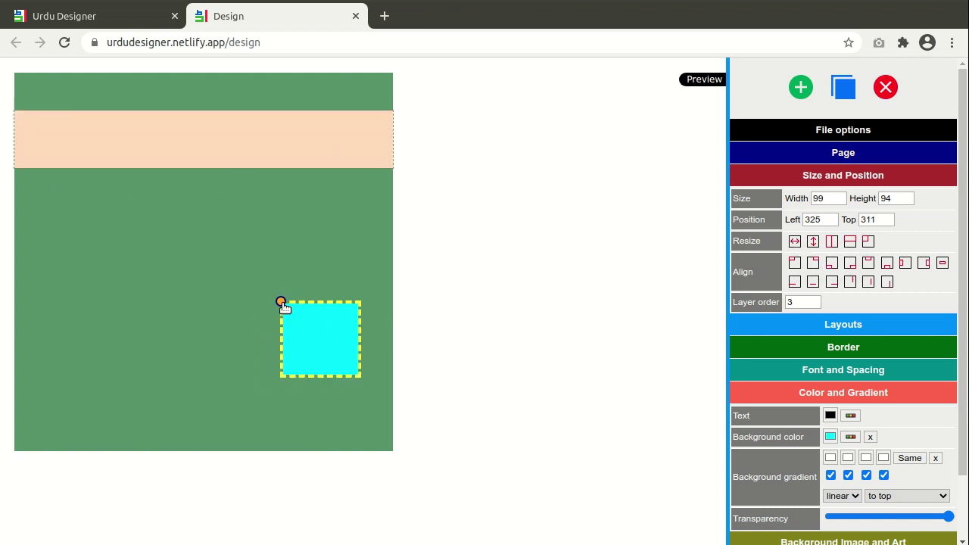
{"action": "left_click", "coordinate": [812, 241]}
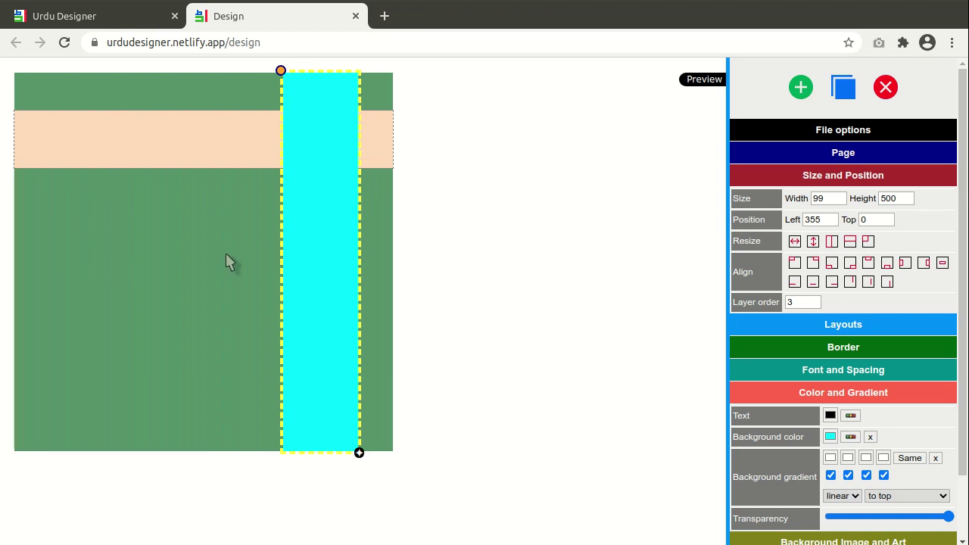
Step: Bring the peach band in front of the cyan band with layer order 4, and preview the design before returning to editing
{"action": "left_click", "coordinate": [161, 154]}
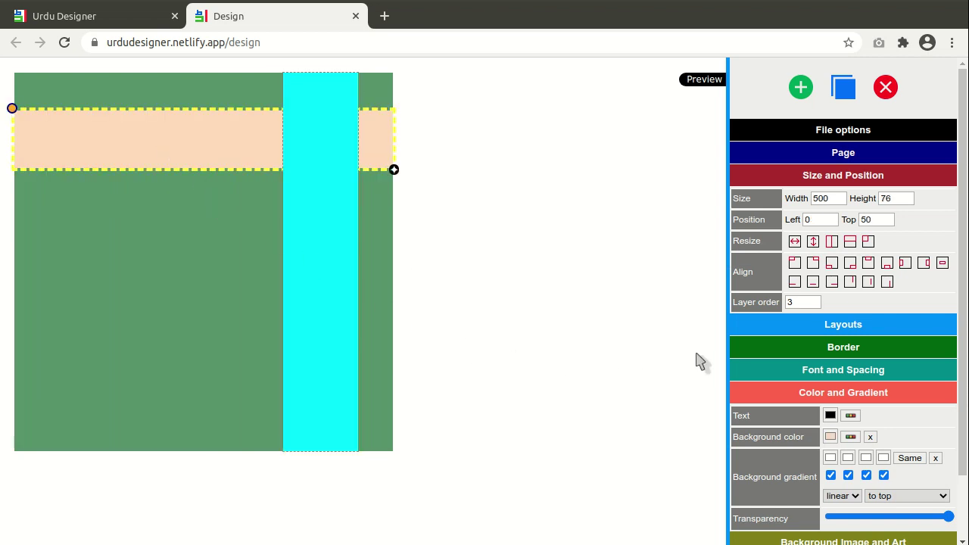
{"action": "left_click", "coordinate": [815, 300]}
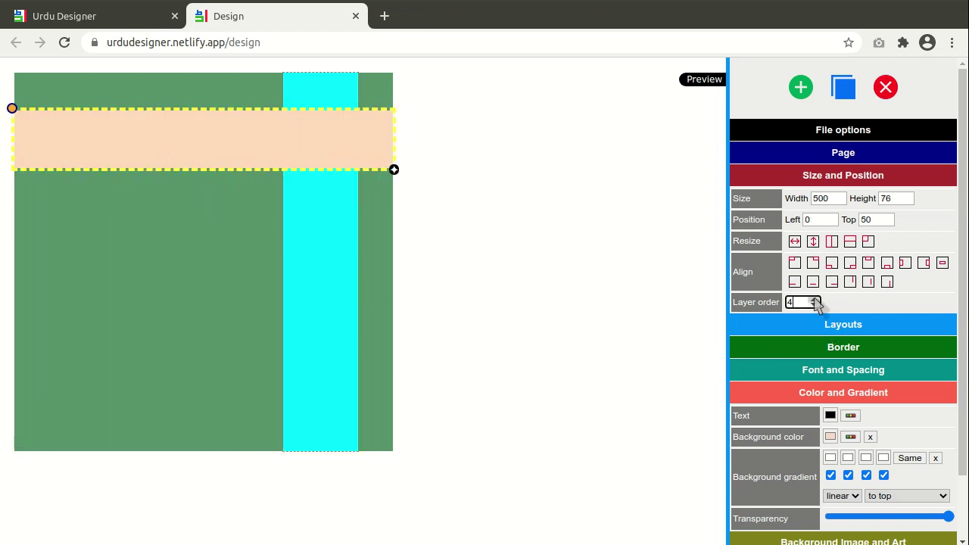
{"action": "left_click", "coordinate": [700, 79]}
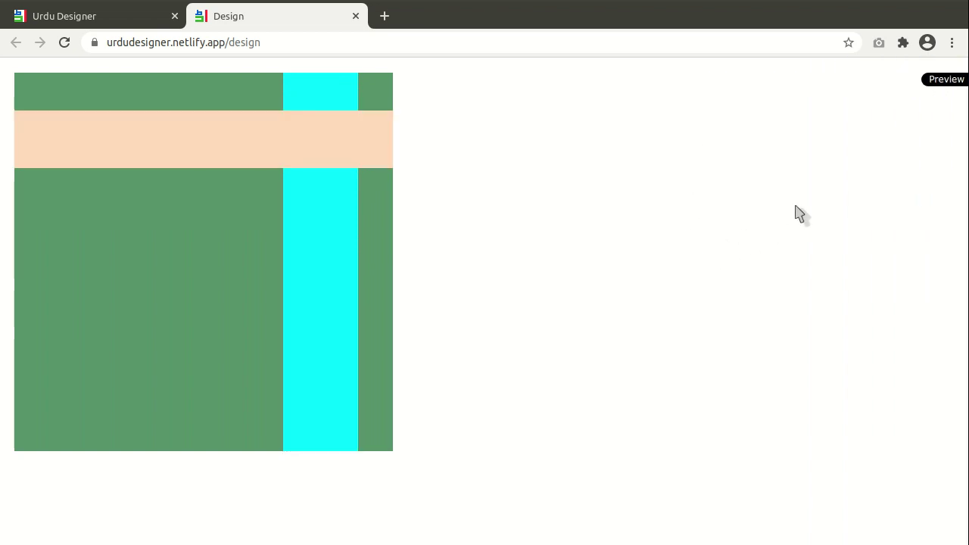
{"action": "left_click", "coordinate": [935, 82]}
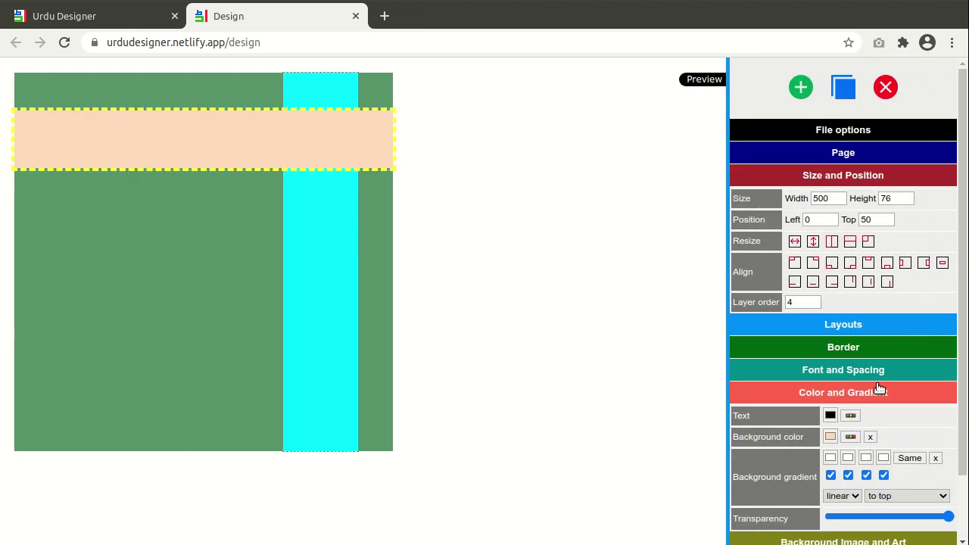
Step: Collapse the Color and Gradient settings and the Size and Position settings
{"action": "left_click", "coordinate": [856, 394]}
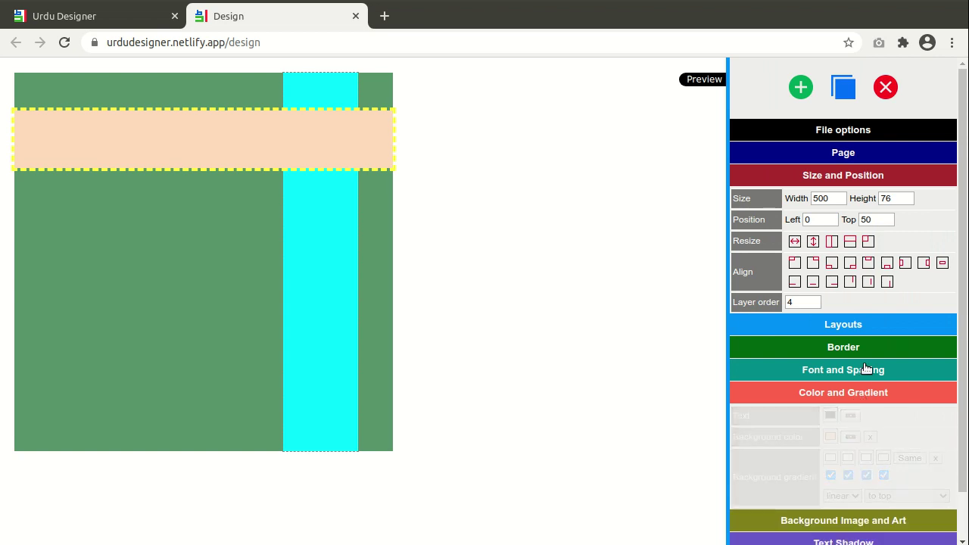
{"action": "left_click", "coordinate": [828, 179]}
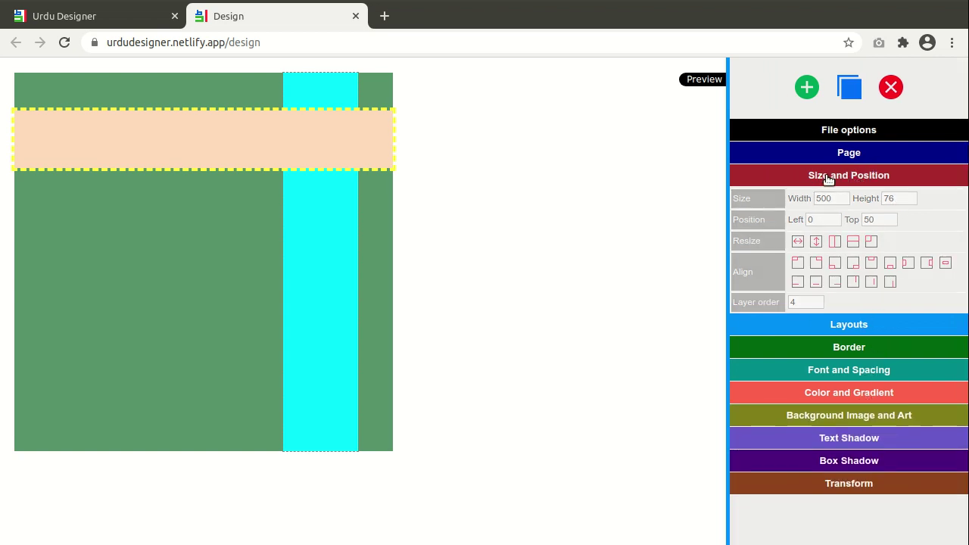